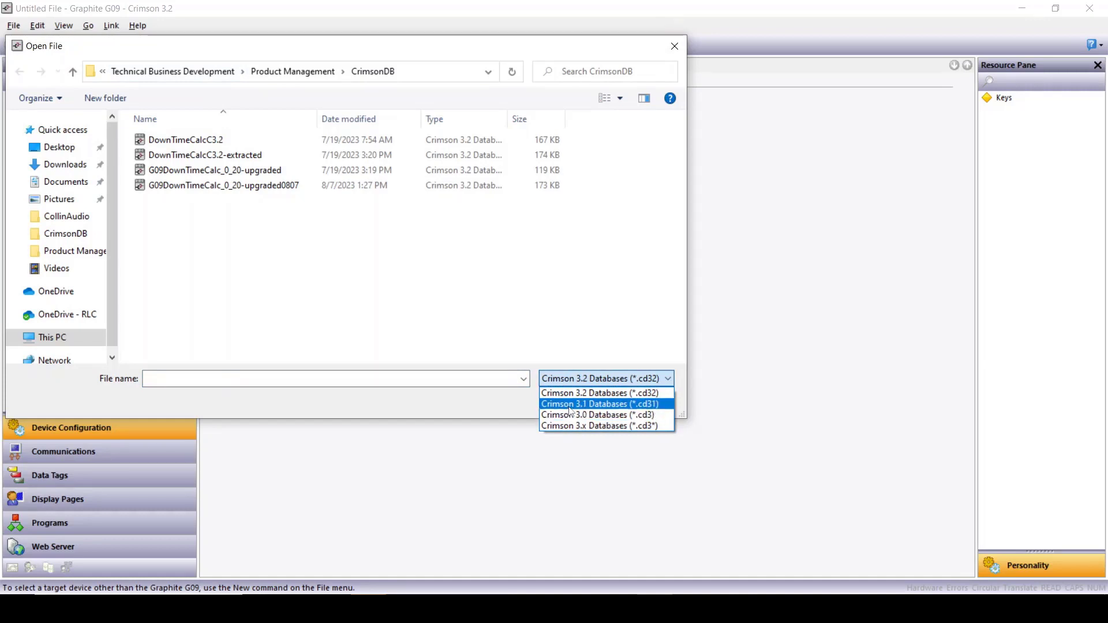
Step: Import the Crimson 3.1 database G09DownTimeCalc_0_20.cd31, targeting the Graphite G09 model
left_click(570, 406)
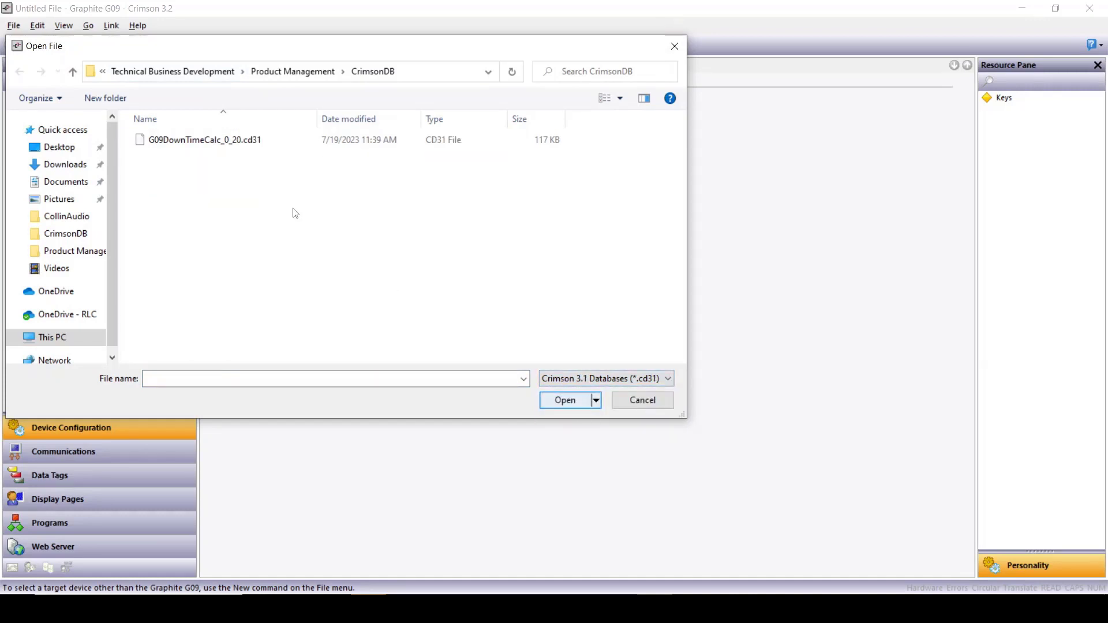
left_click(224, 147)
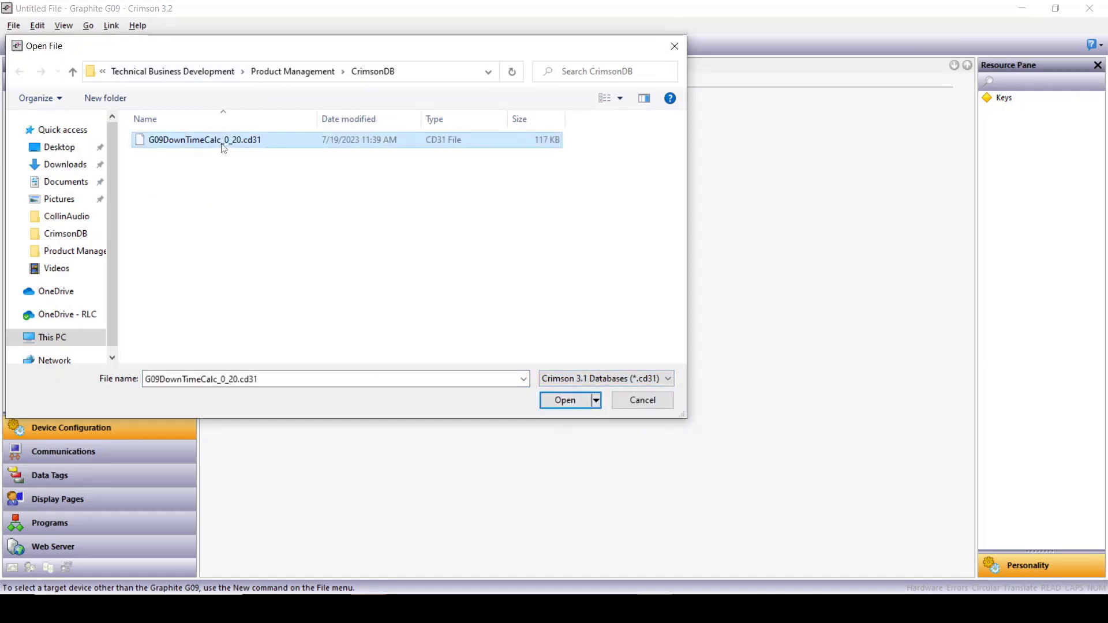
left_click(565, 401)
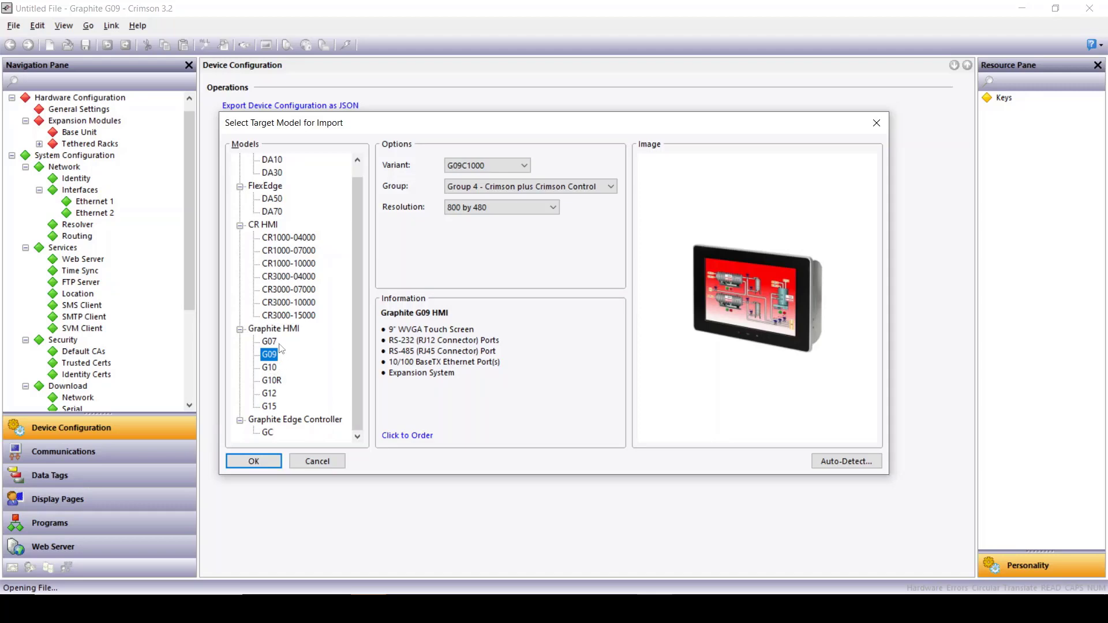
left_click(241, 464)
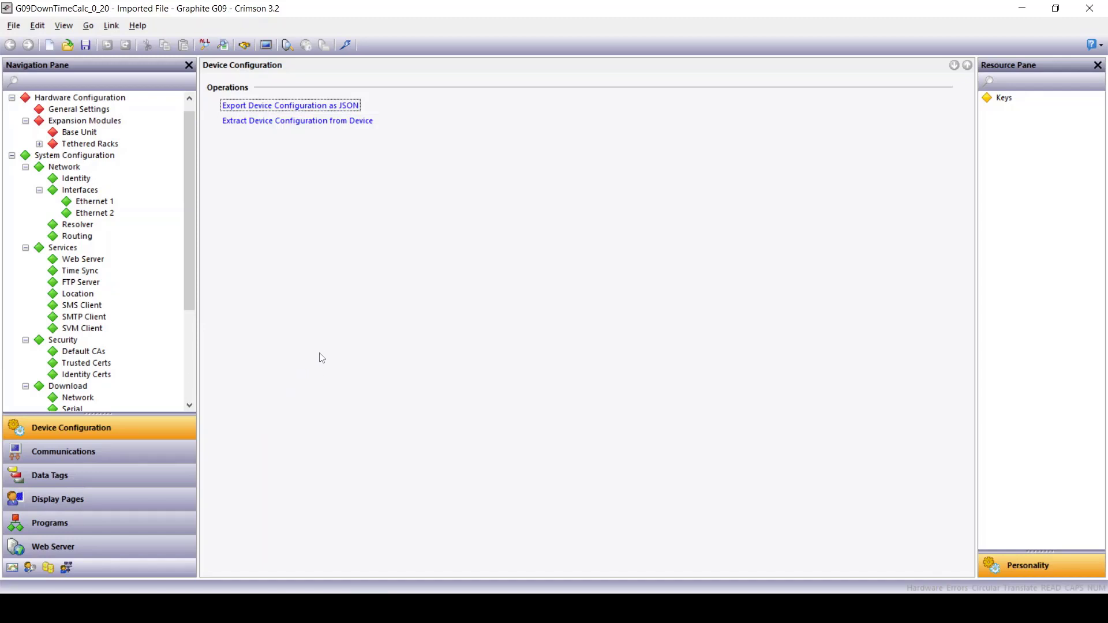
Step: Save the imported project as a Crimson 3.2 .cd32 database
left_click(89, 46)
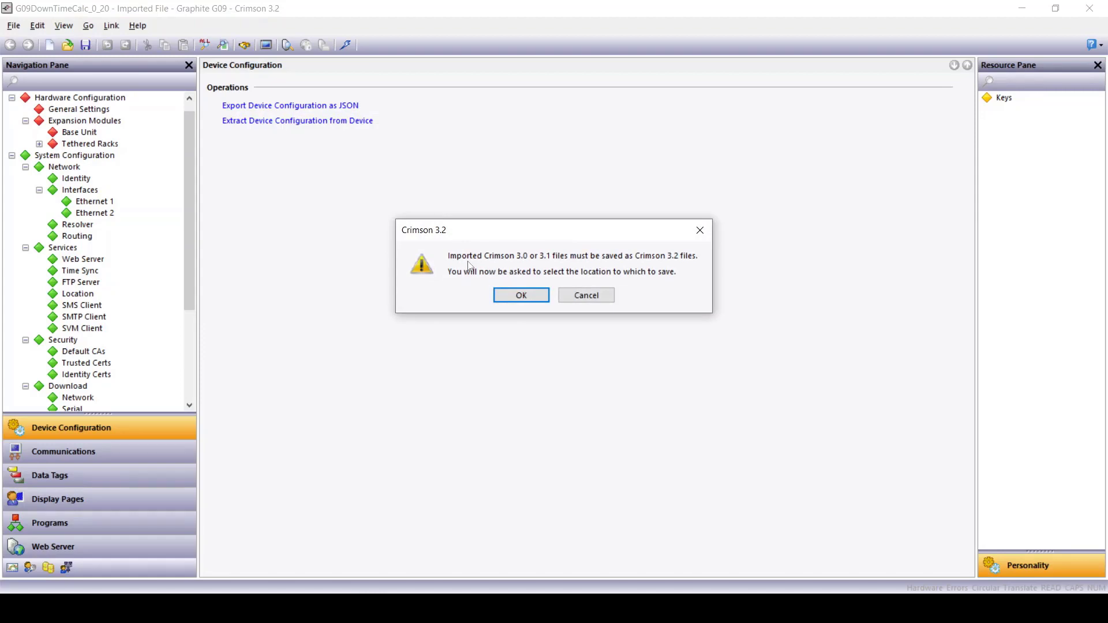
left_click(511, 295)
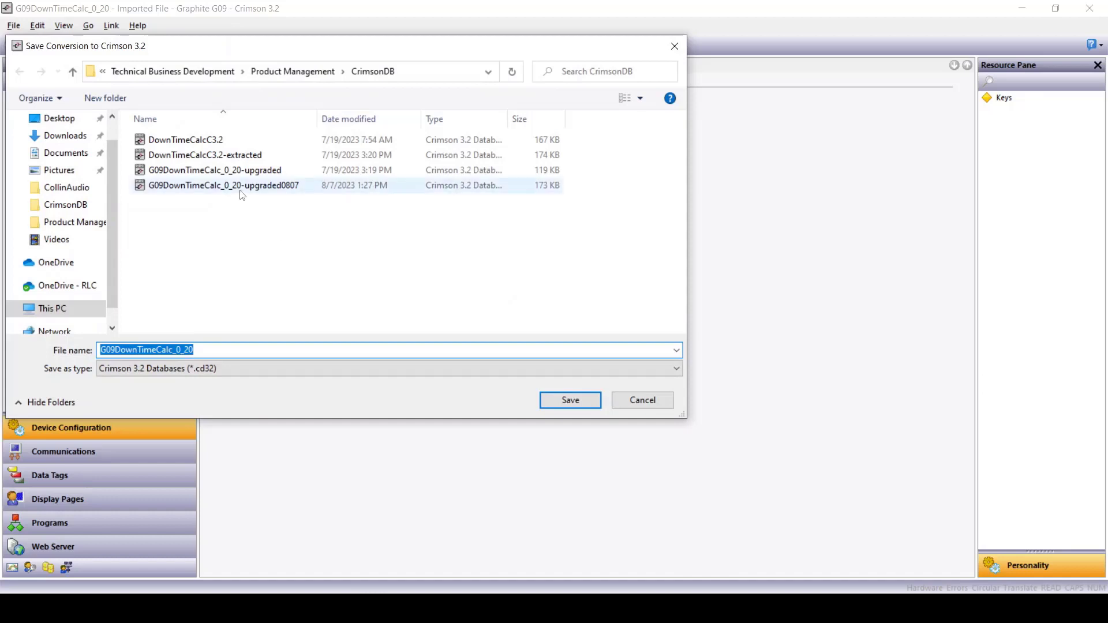
left_click(627, 402)
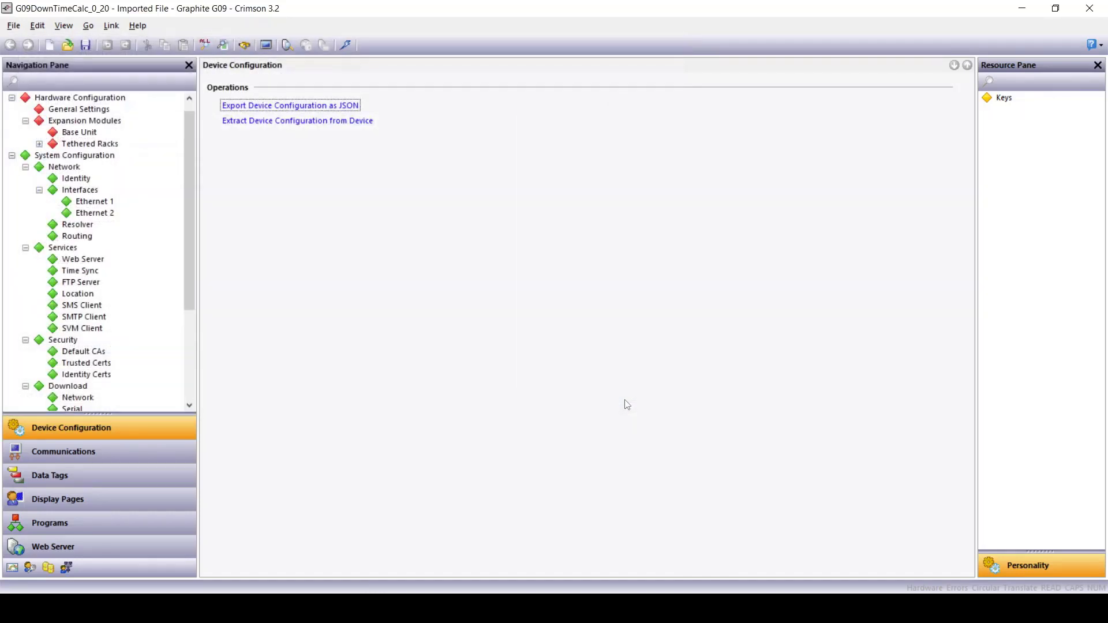
Step: Confirm the link options use the USB port, with emulator sending left off
left_click(111, 26)
left_click(134, 226)
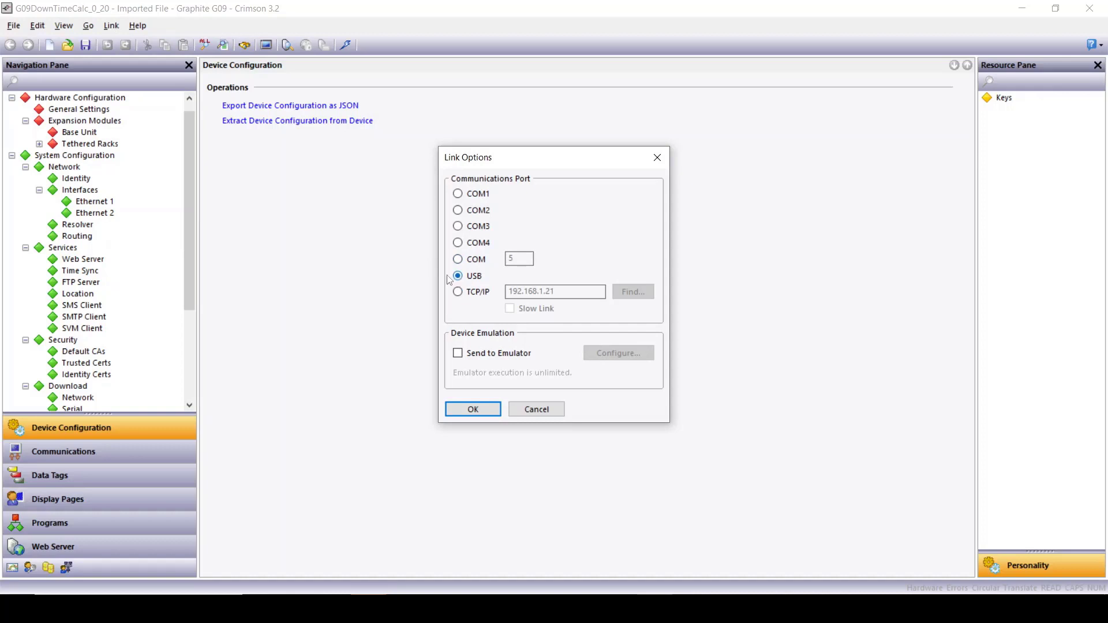
left_click(464, 407)
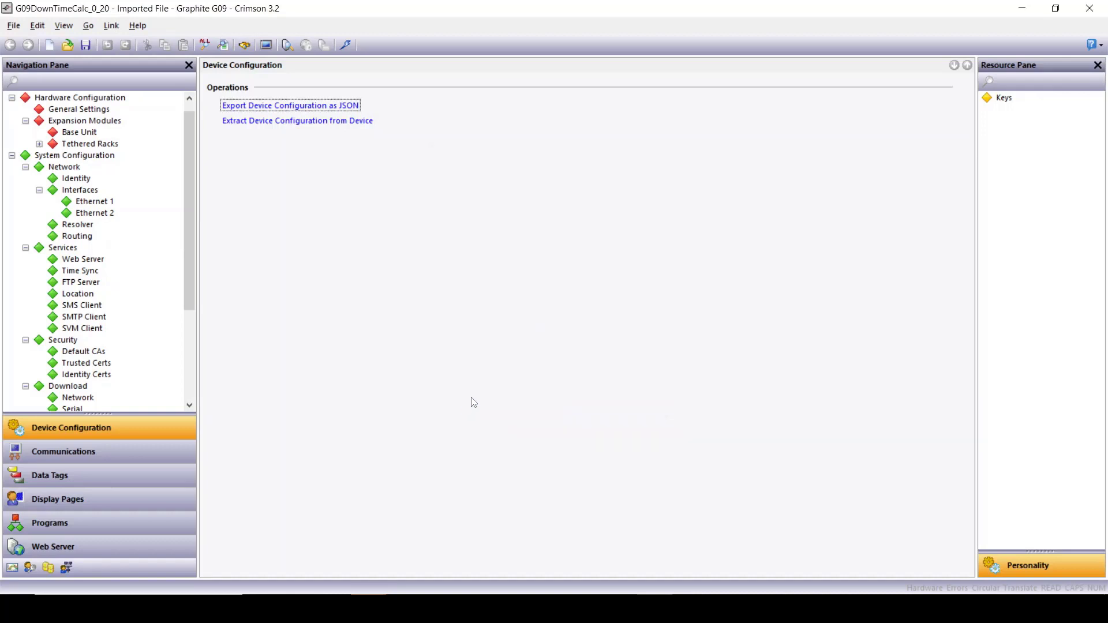
left_click(114, 29)
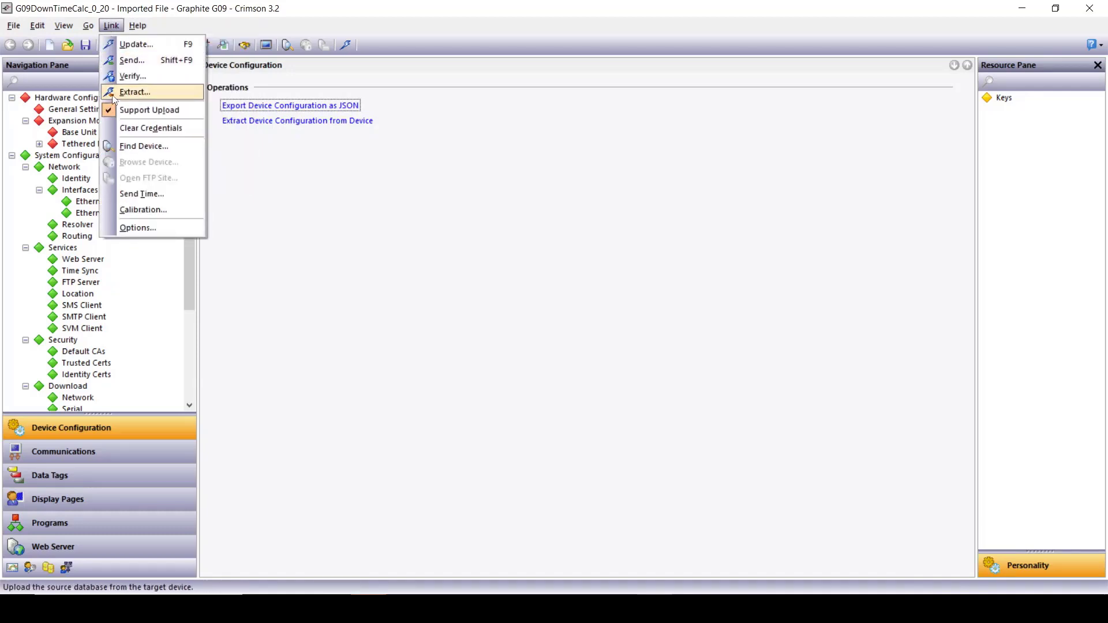
Step: Extract the device database over G09DownTimeCalc_0_20-upgraded0807, including later web server changes
left_click(132, 93)
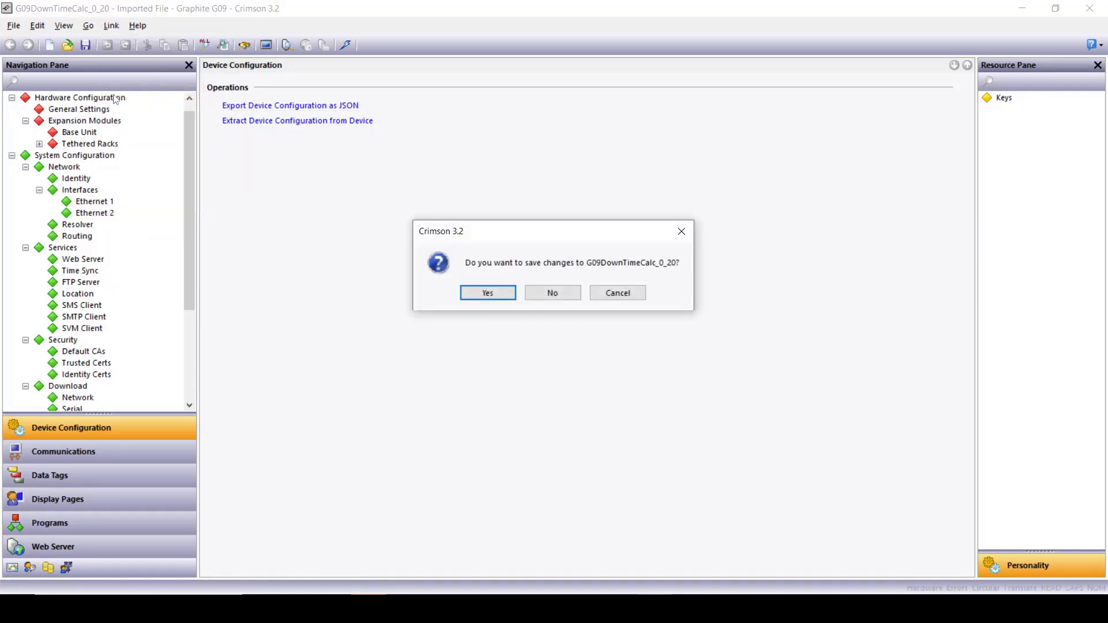
left_click(563, 297)
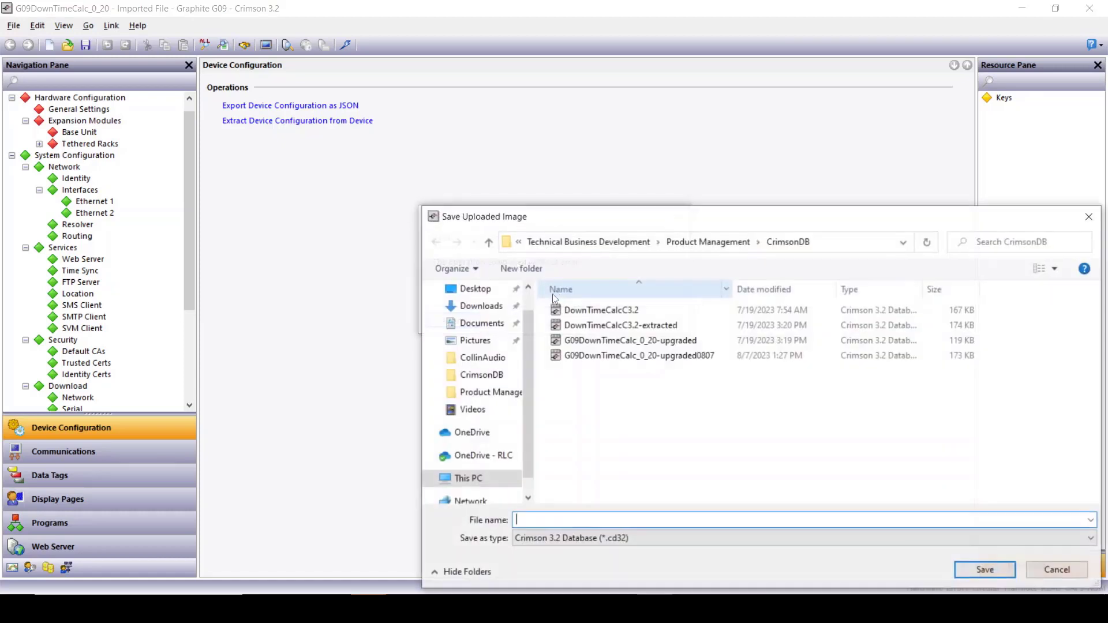
left_click(577, 356)
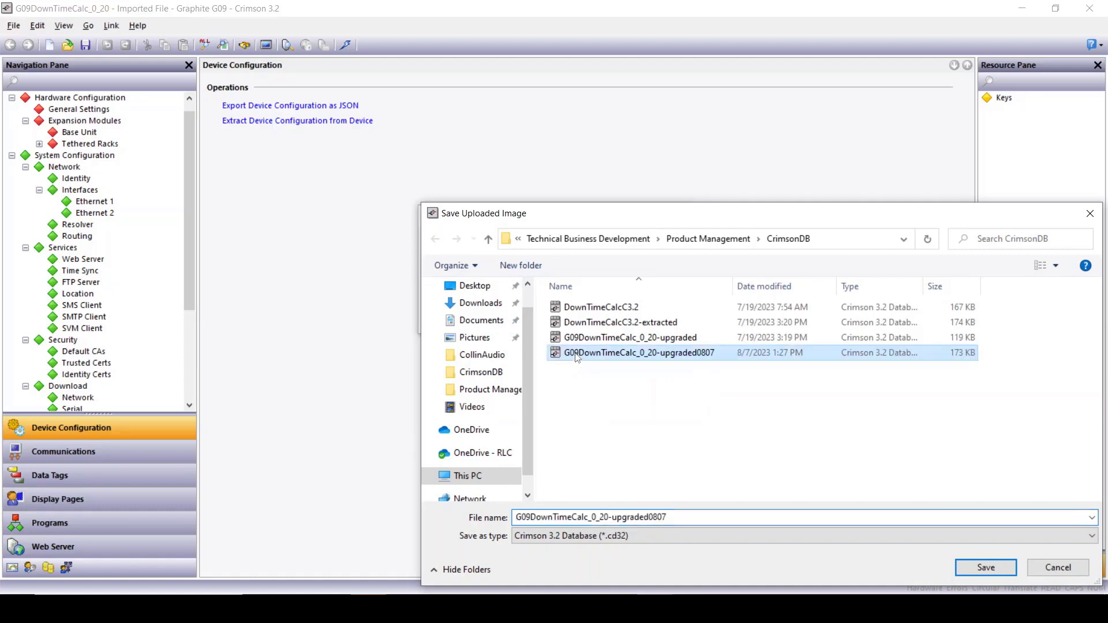
left_click(963, 570)
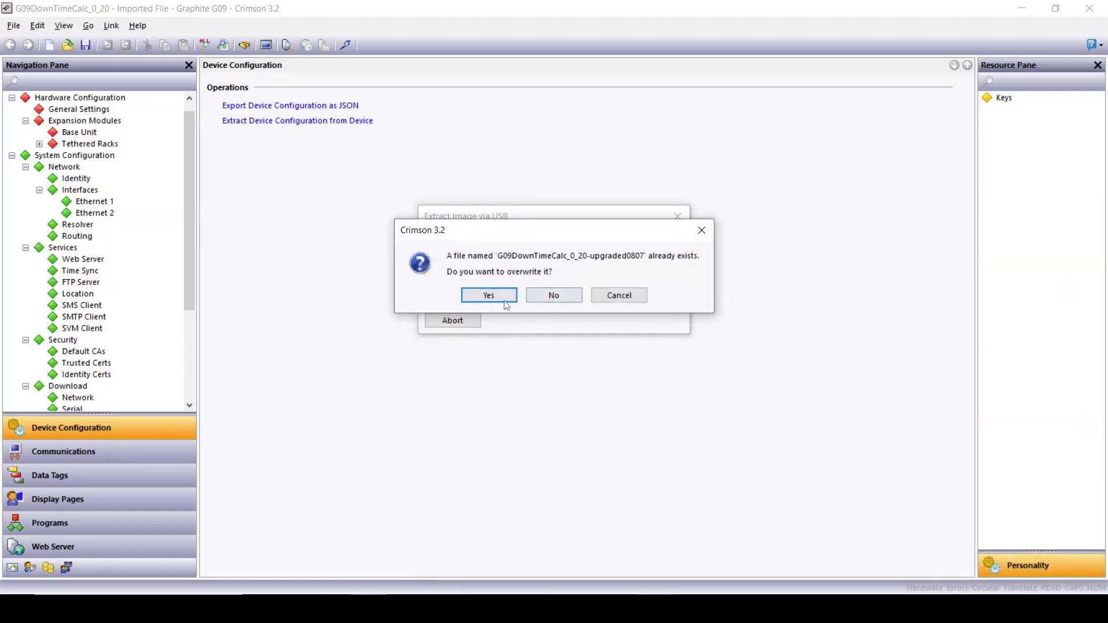
left_click(500, 298)
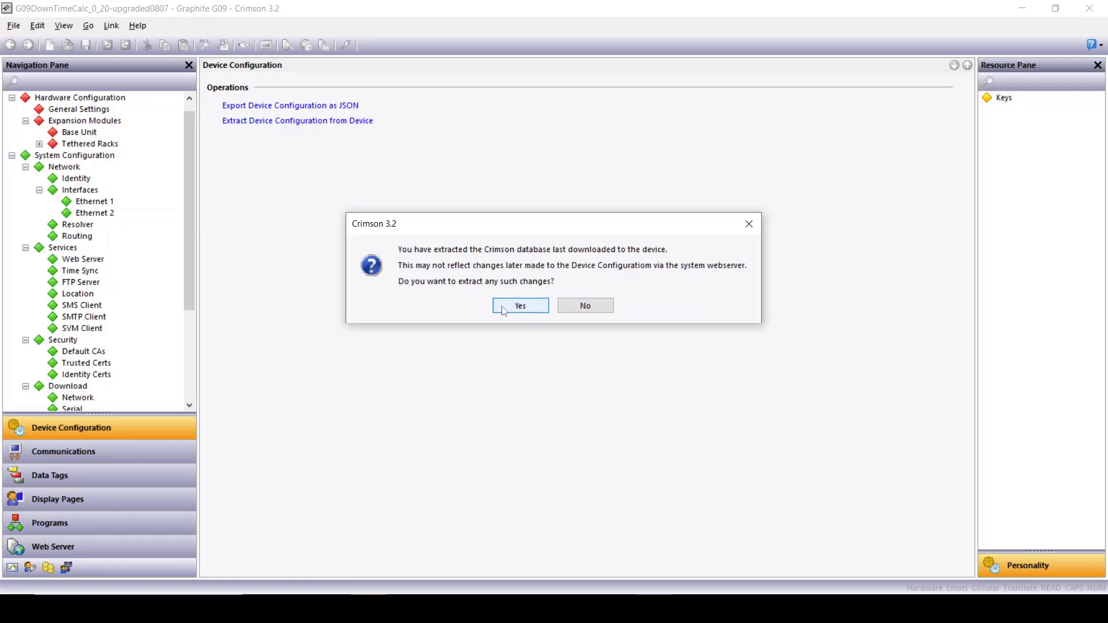
left_click(503, 309)
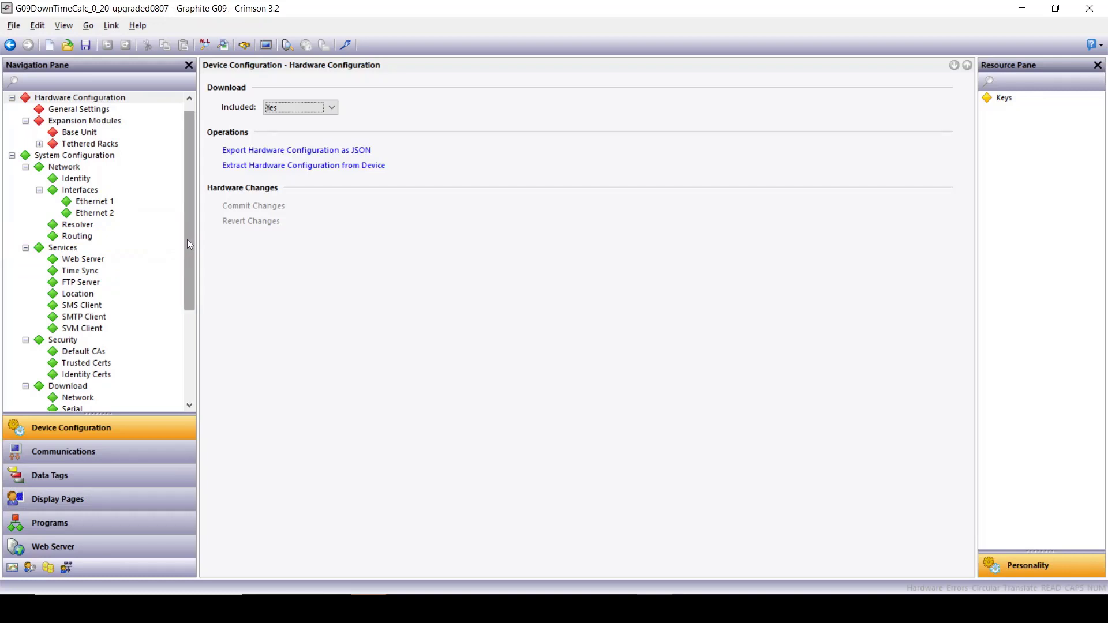
Step: Set the system Web Server operation to Enabled
left_click_drag(187, 239, 185, 340)
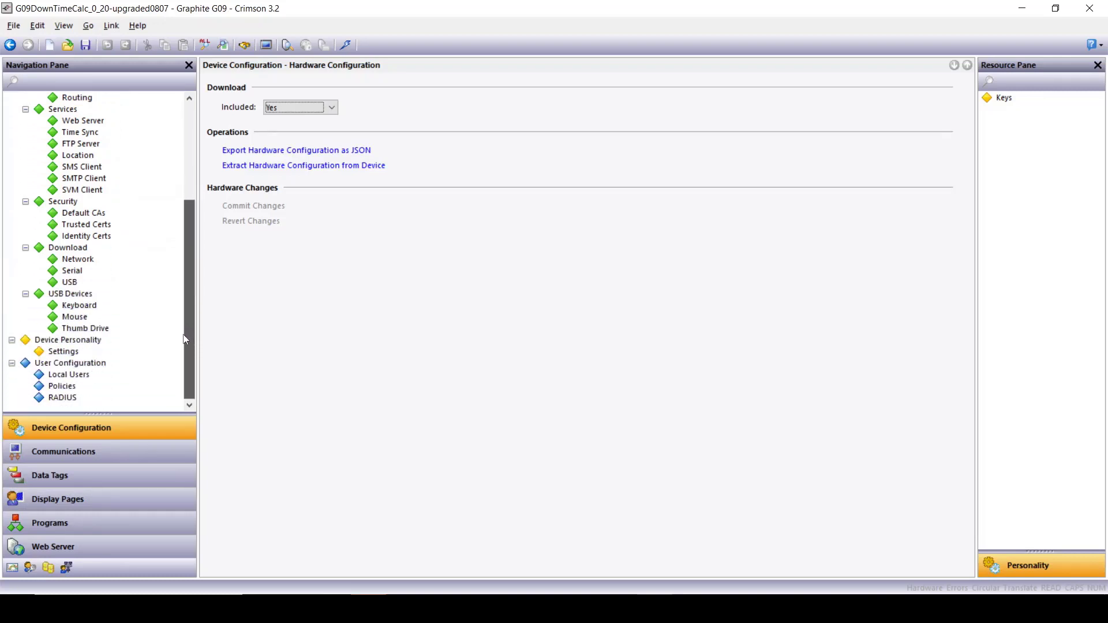
left_click(70, 122)
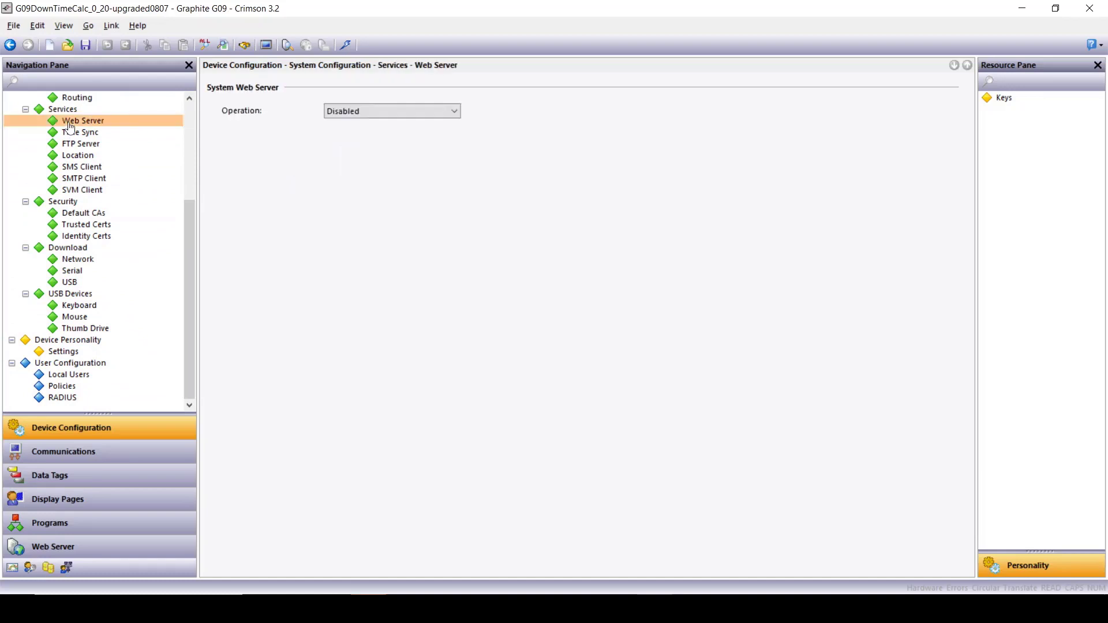
left_click(392, 113)
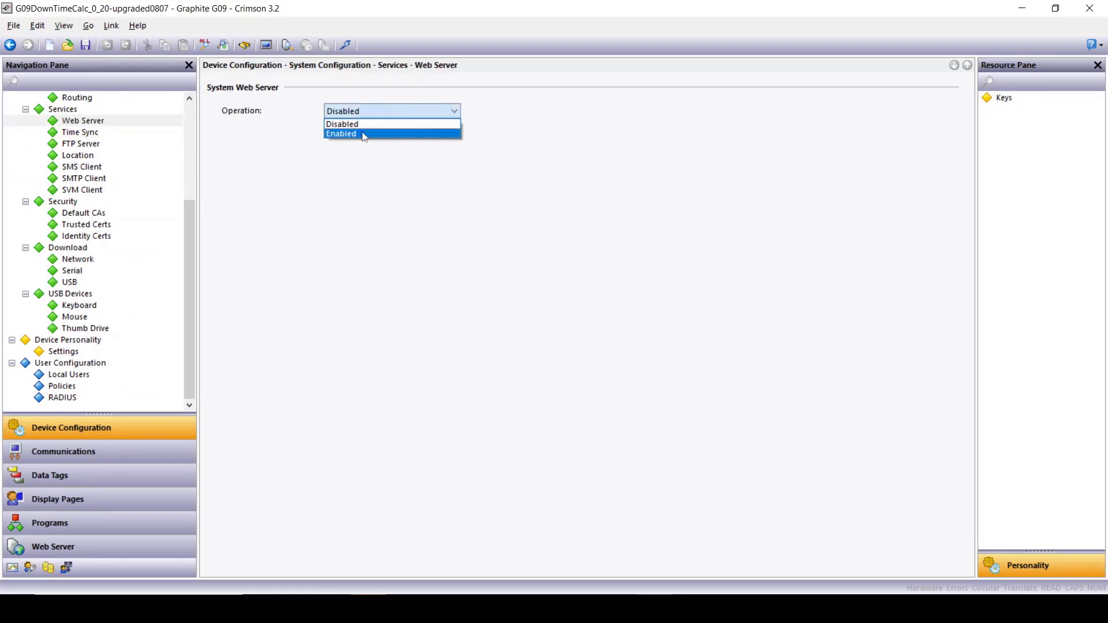
left_click(364, 136)
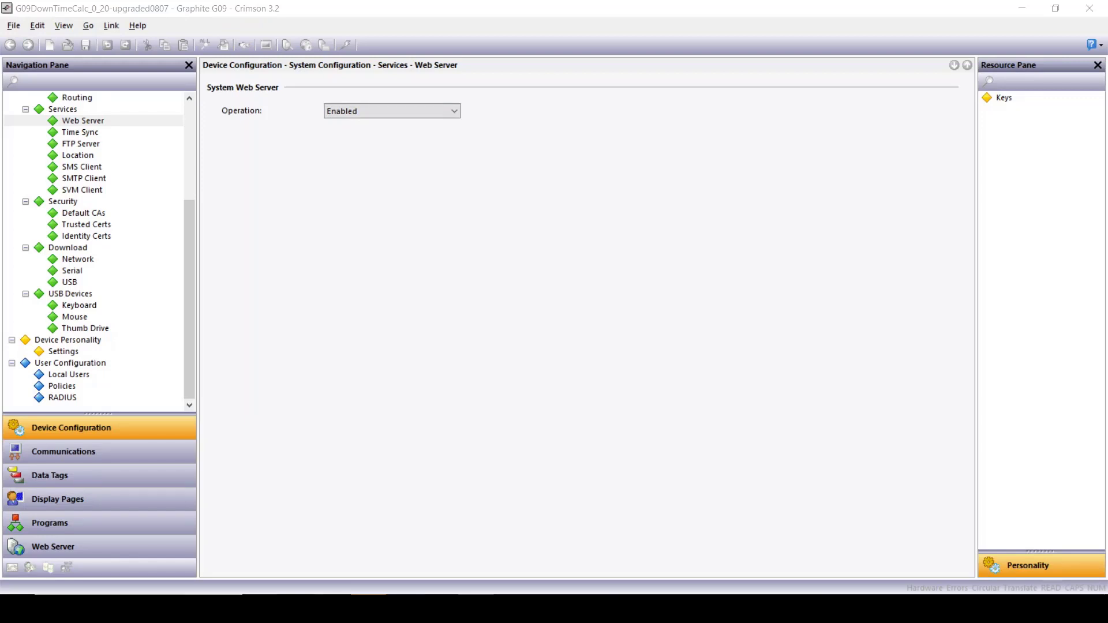
Step: Turn on password strength enforcement and password expiration with a 30-day password life
left_click(60, 387)
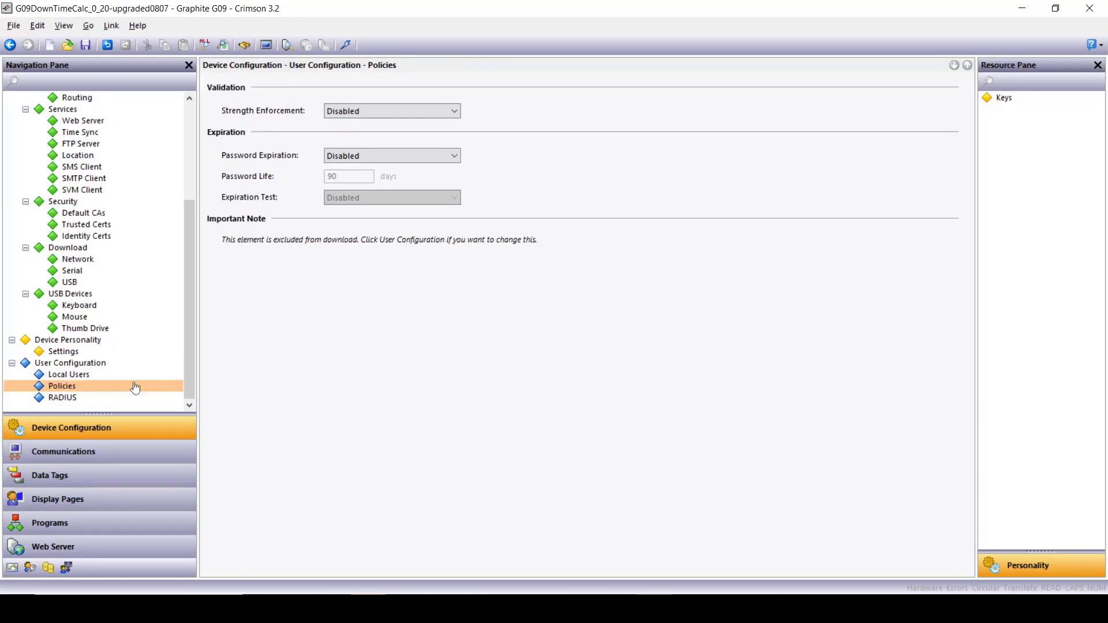
left_click(375, 111)
left_click(348, 134)
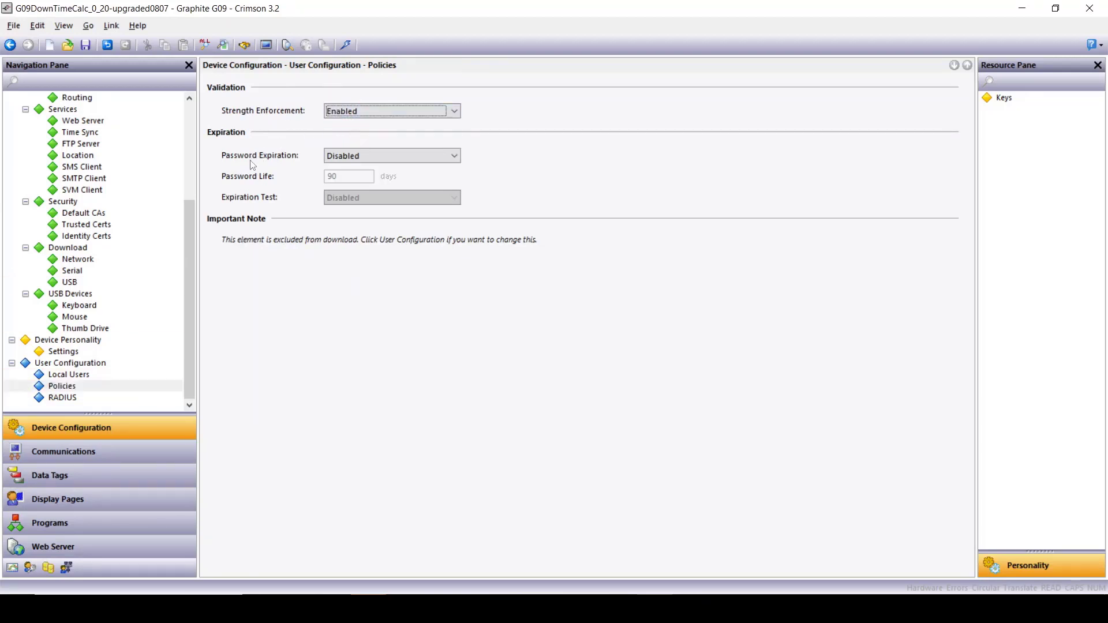
left_click(385, 156)
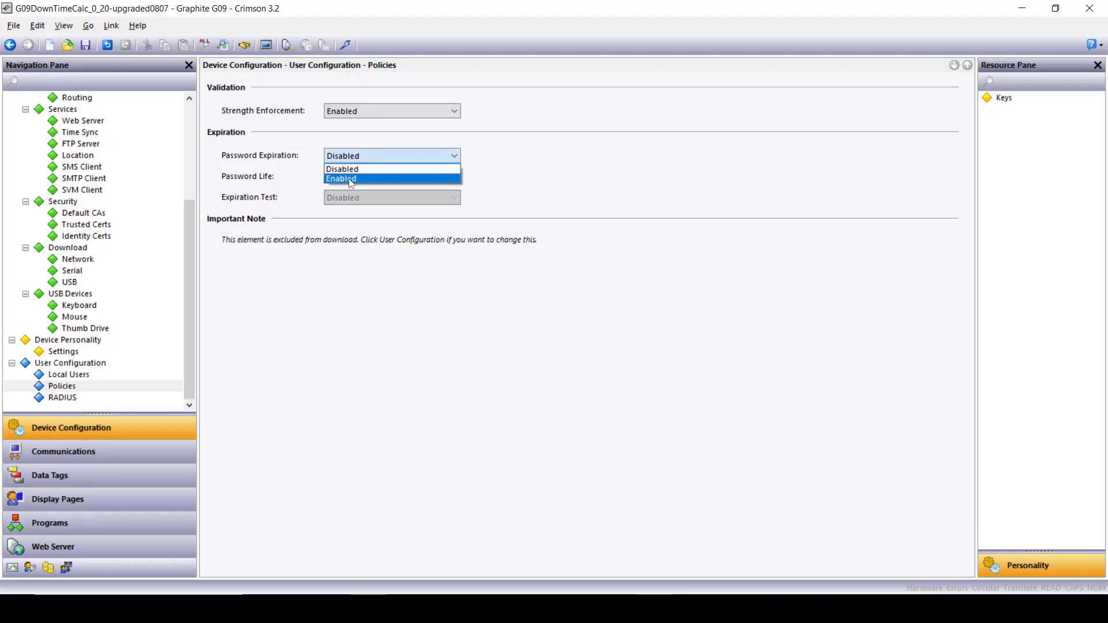
left_click(354, 178)
key("Tab")
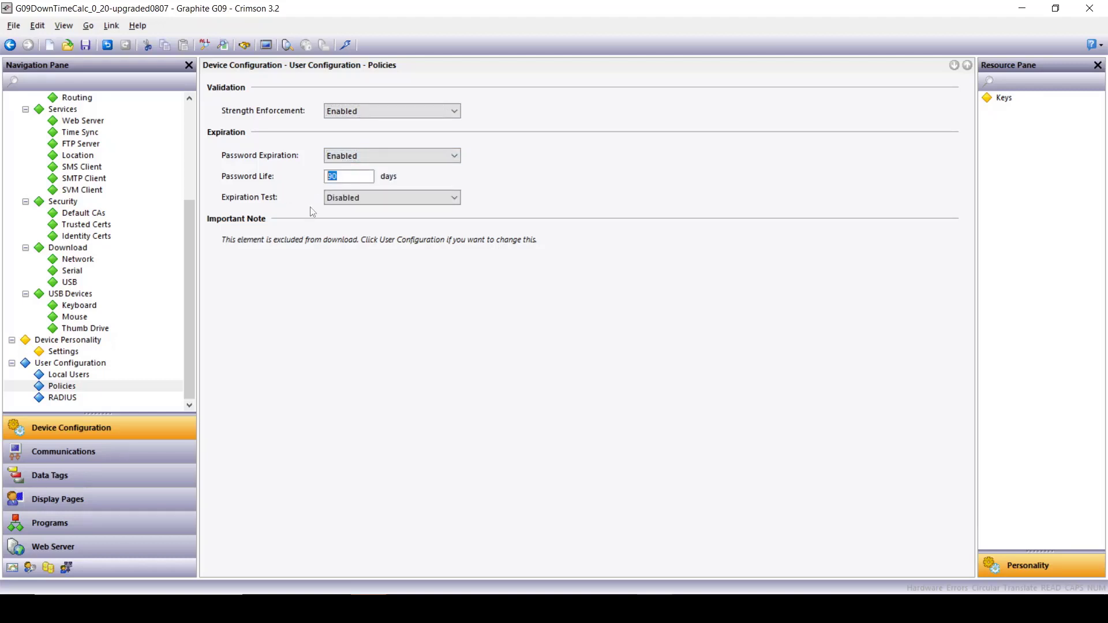
type("30")
key("Tab")
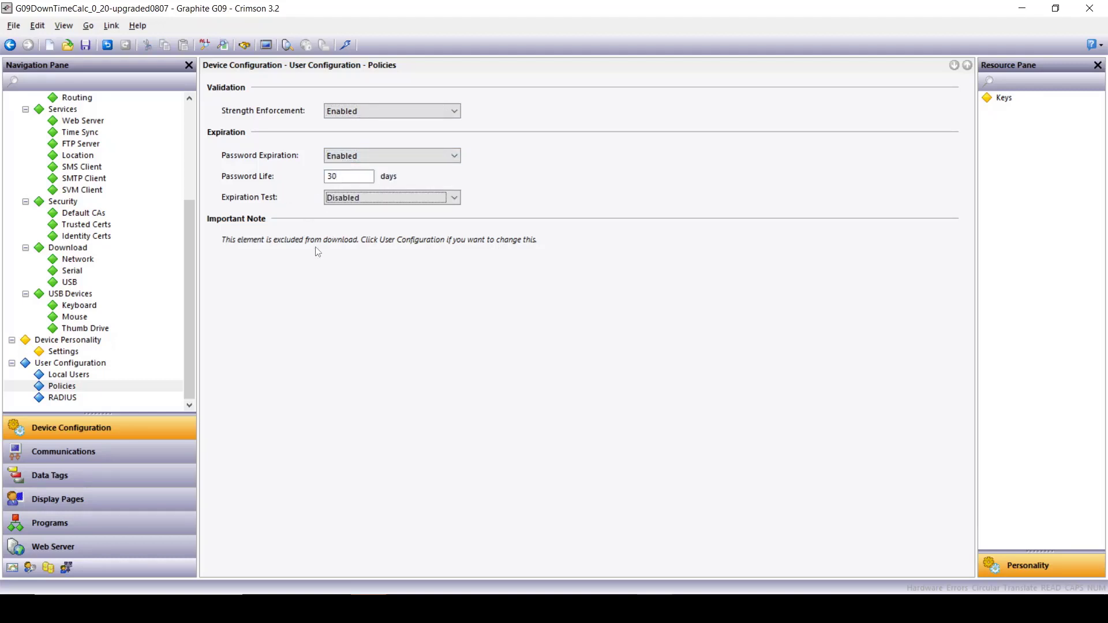
left_click(55, 398)
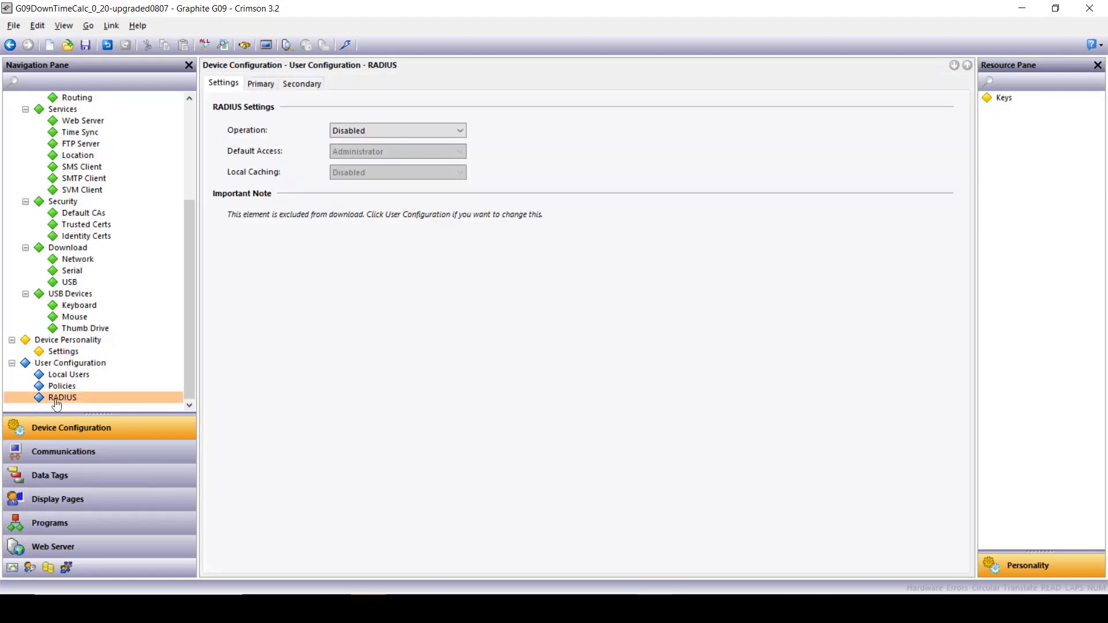
Step: Enable RADIUS with Administrator default access and local caching Disabled
left_click(397, 132)
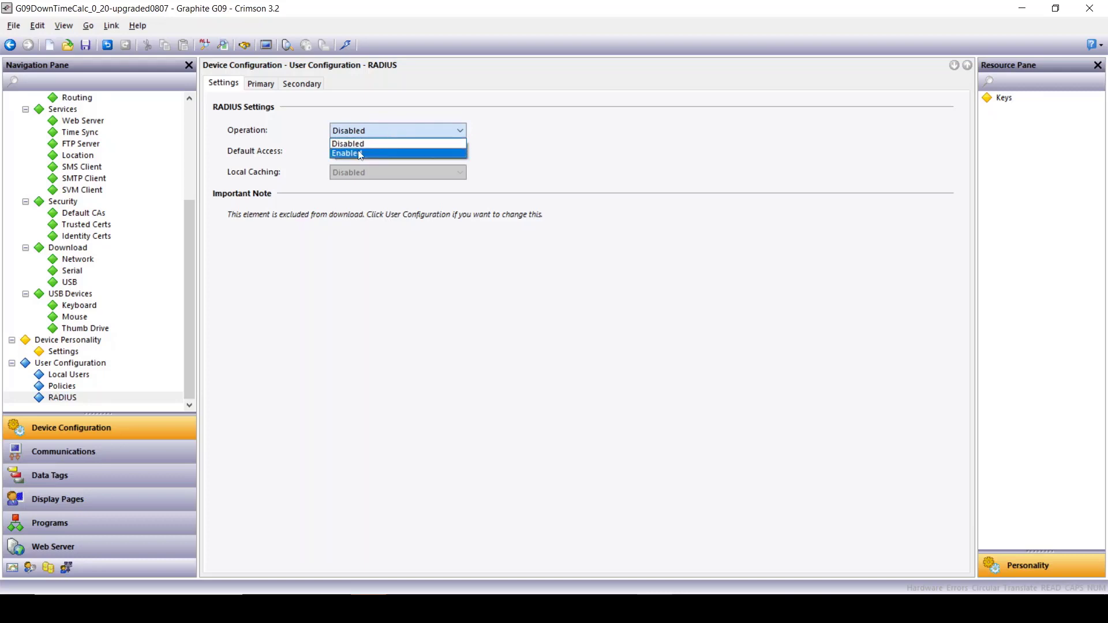
left_click(360, 152)
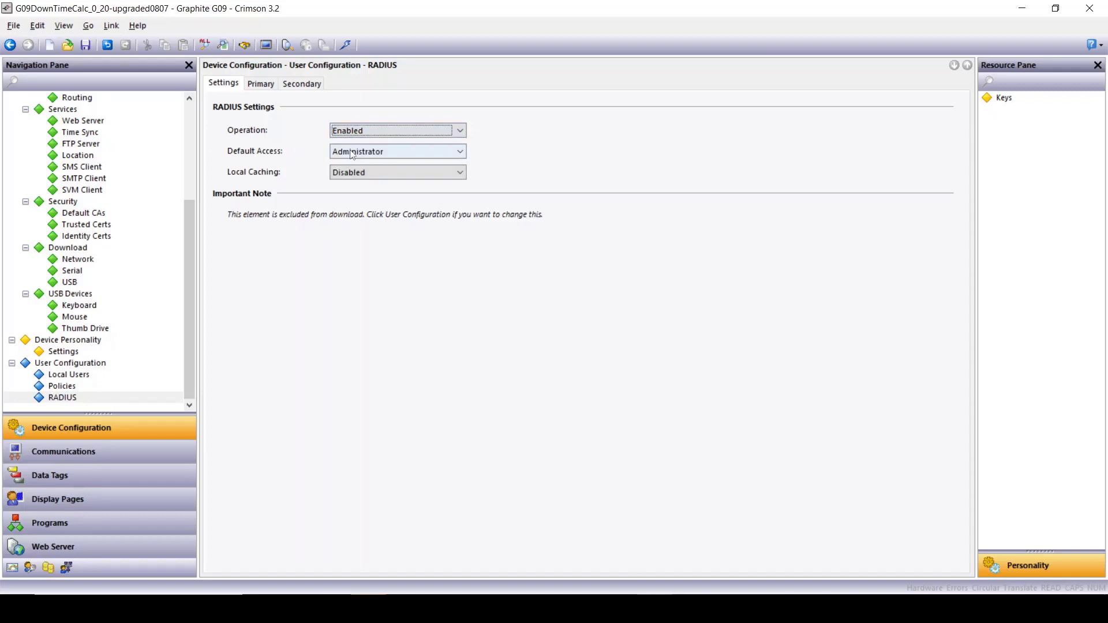
left_click(352, 152)
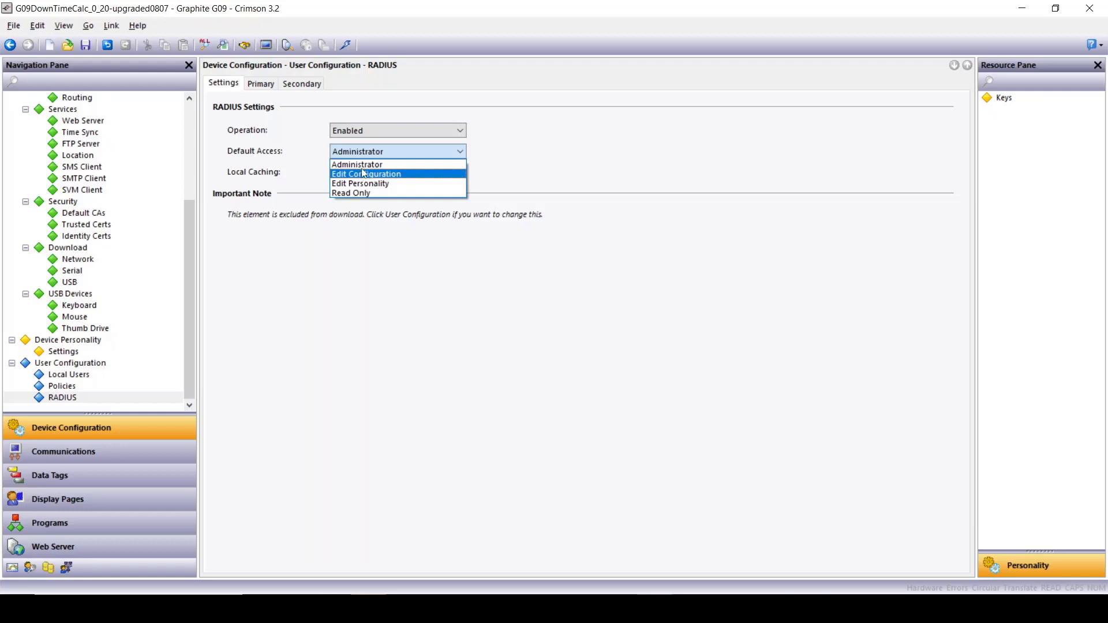
left_click(364, 164)
left_click(373, 174)
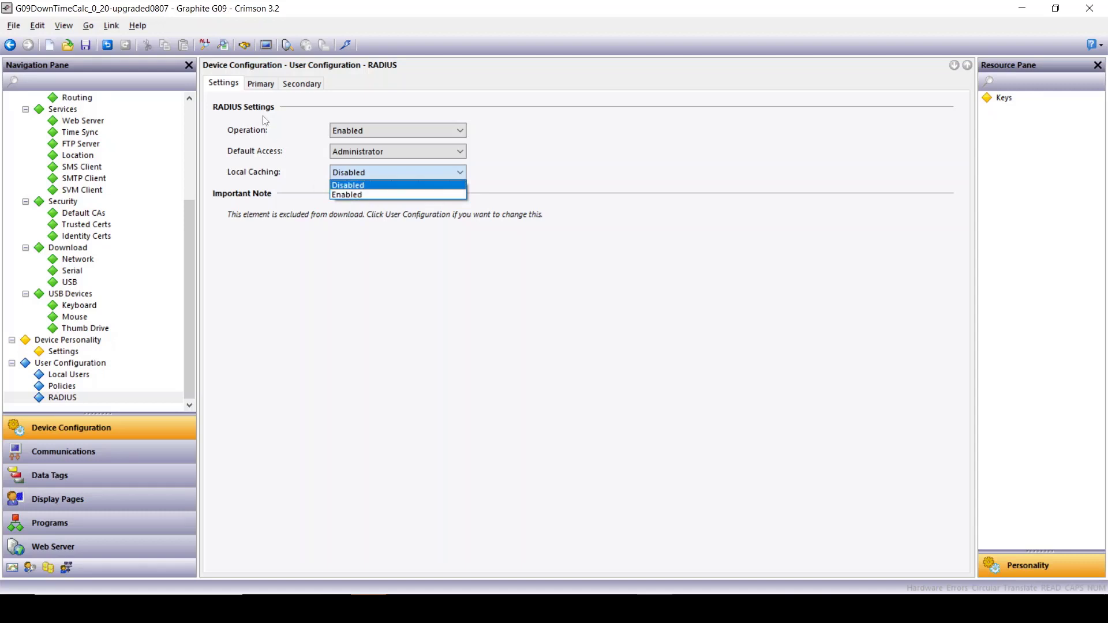
left_click(260, 90)
Step: Review the primary and secondary RADIUS server tabs, leaving them at defaults
left_click(260, 86)
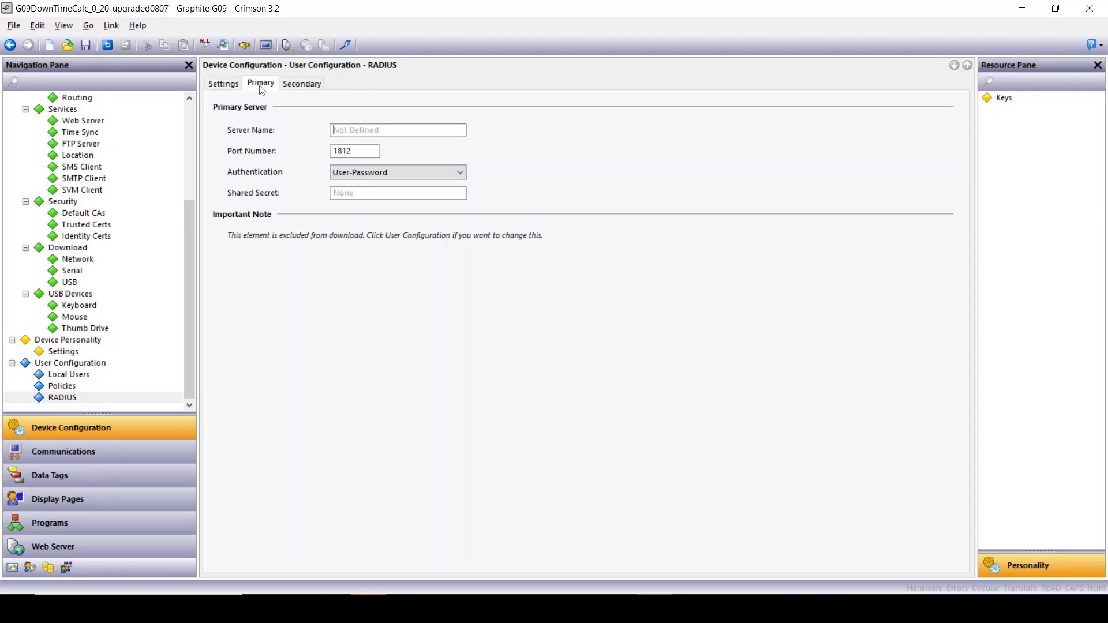
left_click(347, 129)
left_click(311, 87)
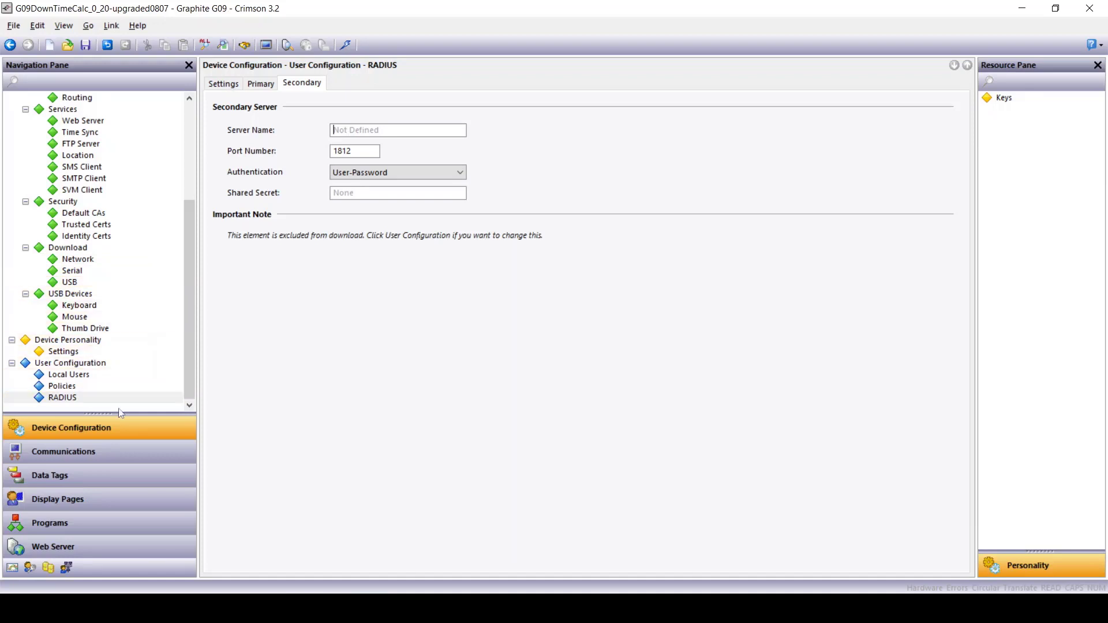
left_click(63, 455)
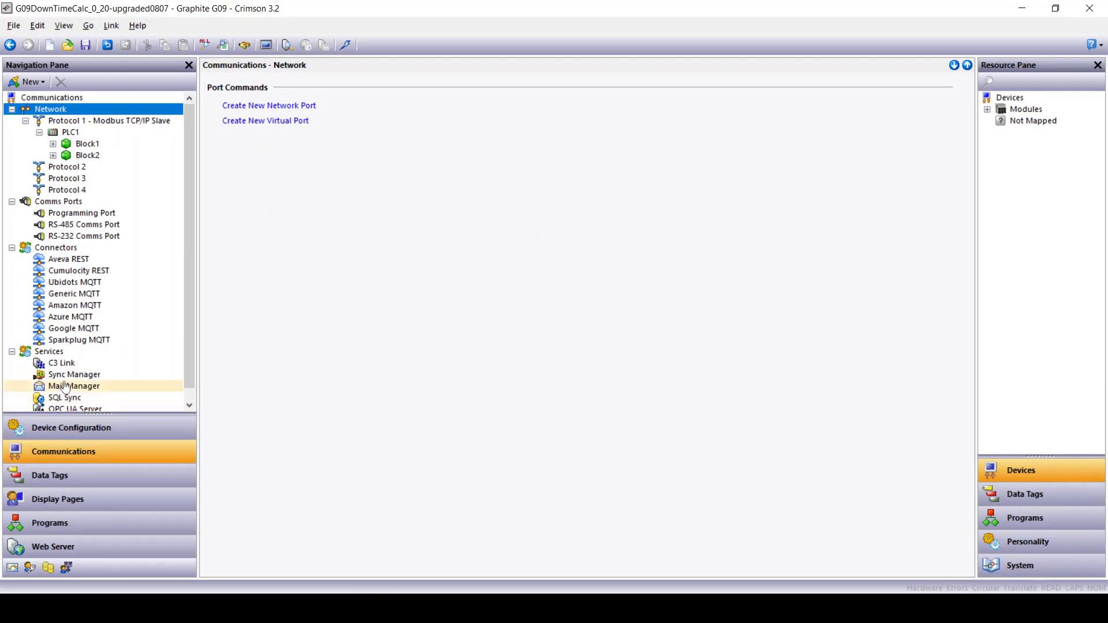
Step: Check the OPC UA Server's public tag Produced.S_6 and private tag Produced.P_7
scroll(57, 384, "down", 1)
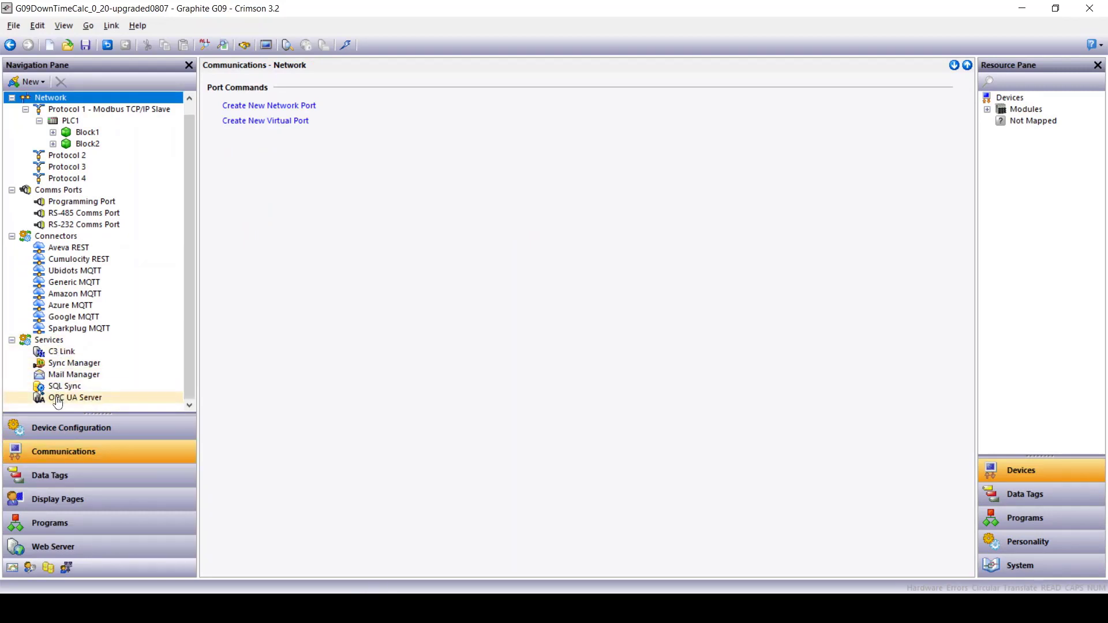
left_click(57, 399)
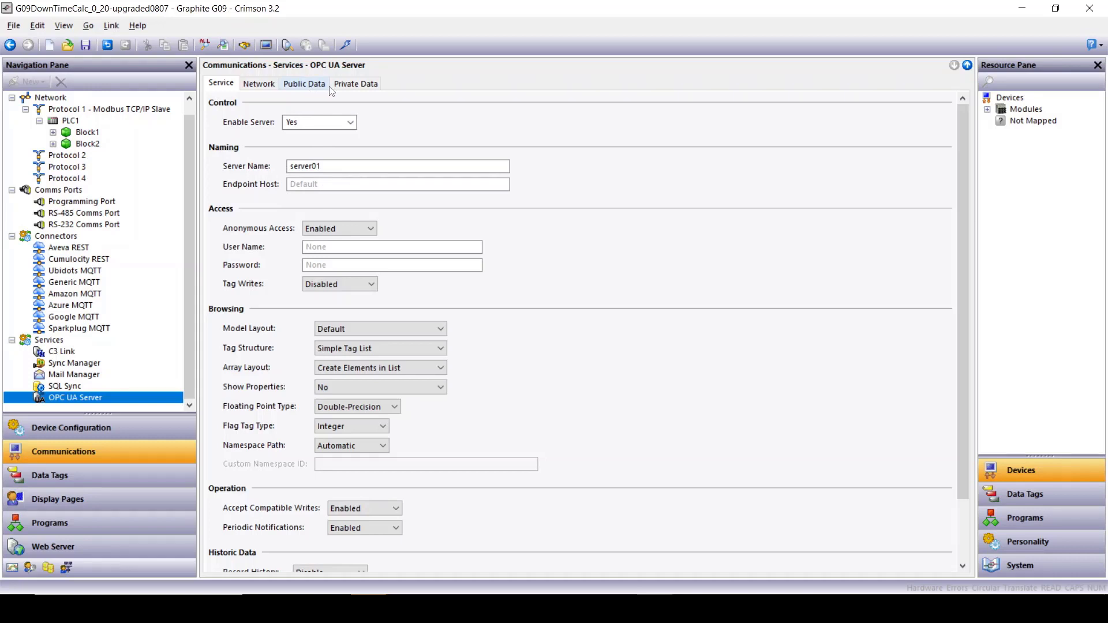
left_click(300, 89)
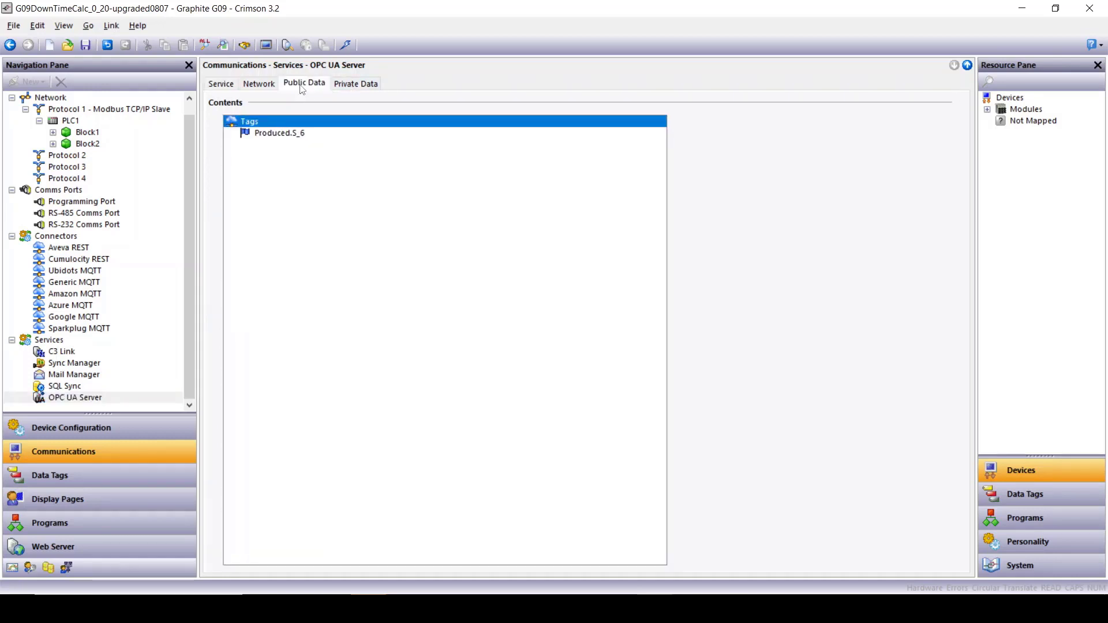
left_click(347, 88)
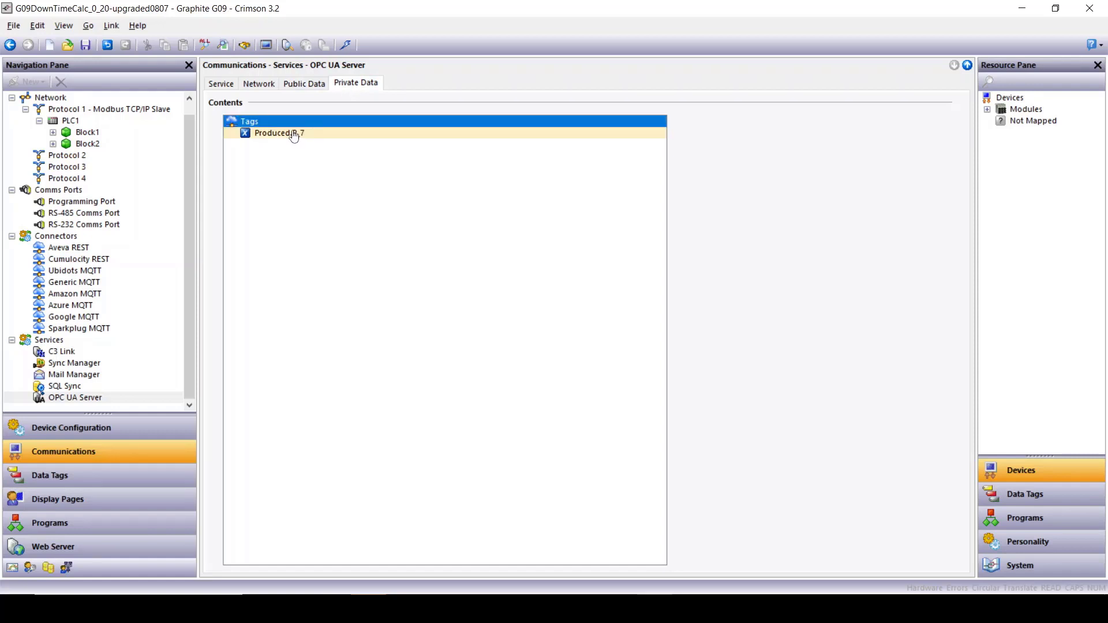
left_click(223, 91)
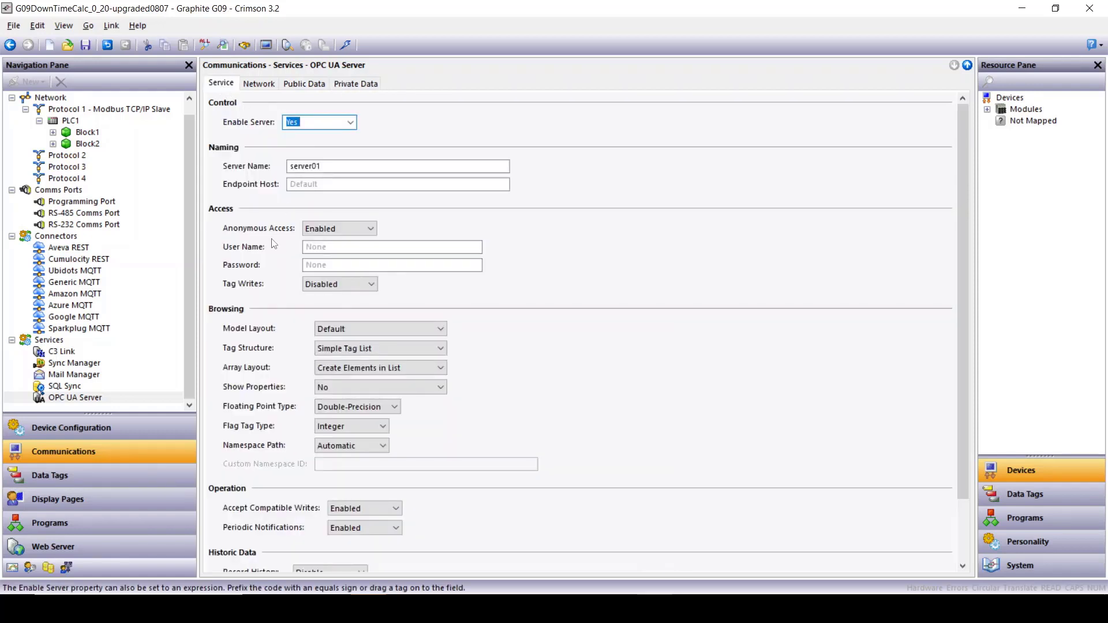
left_click(325, 246)
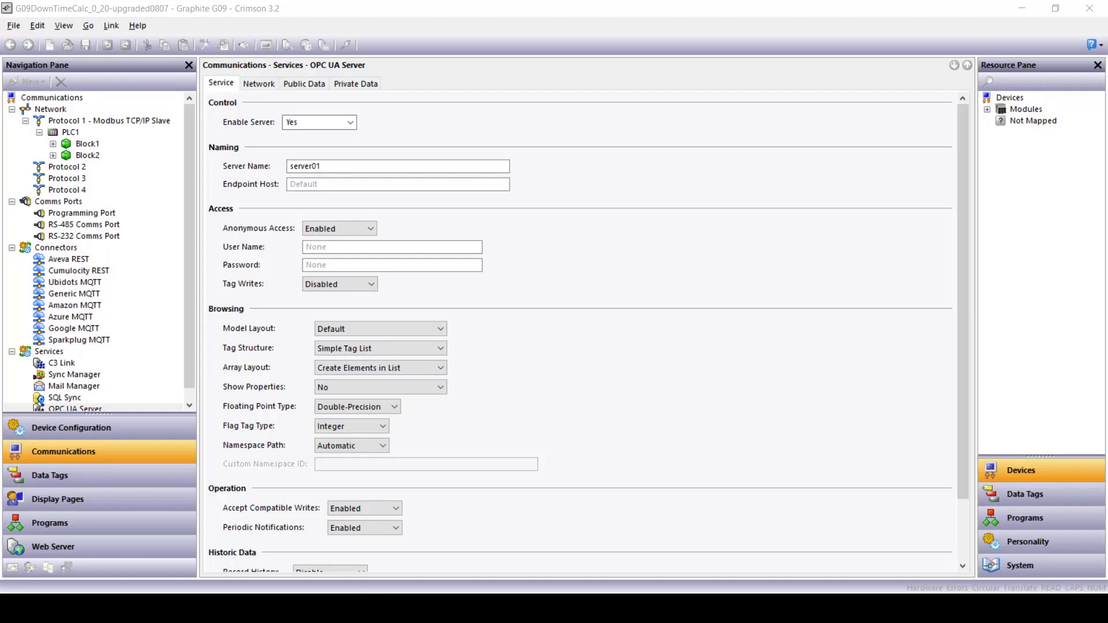
left_click(62, 433)
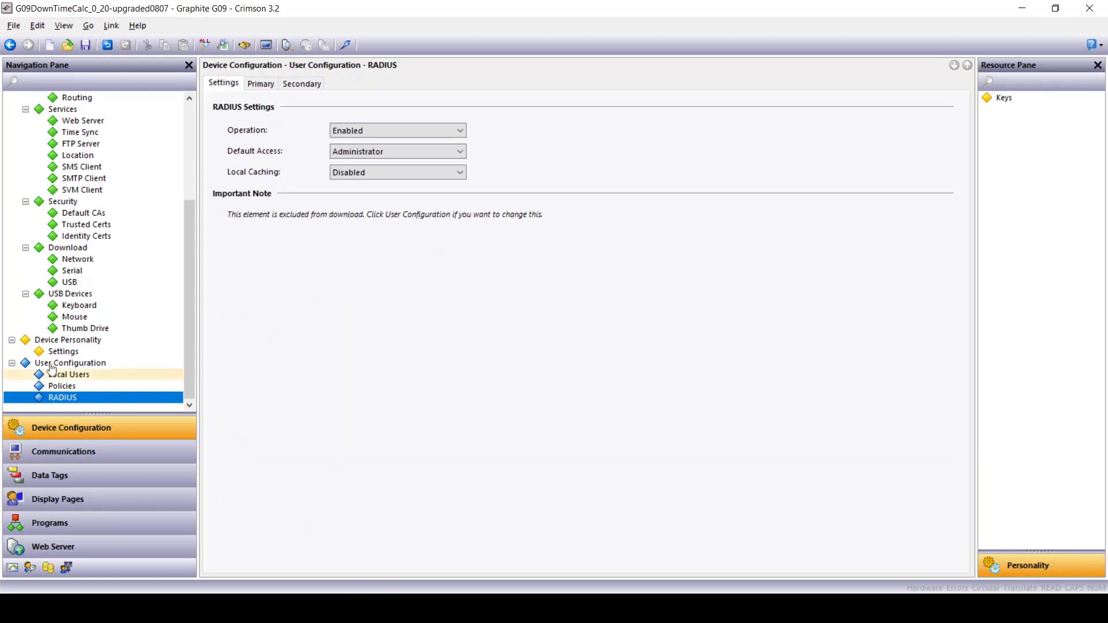
Step: Set the SVM Client mode to Server 1 Only, with primary server 13.58.58.212
left_click(75, 191)
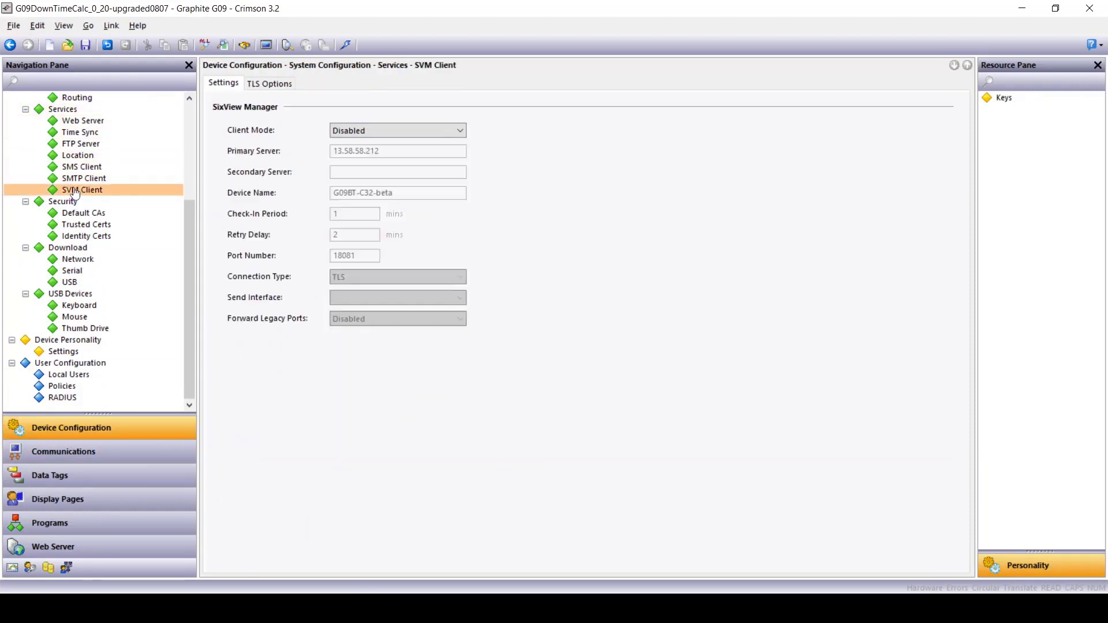
left_click(421, 132)
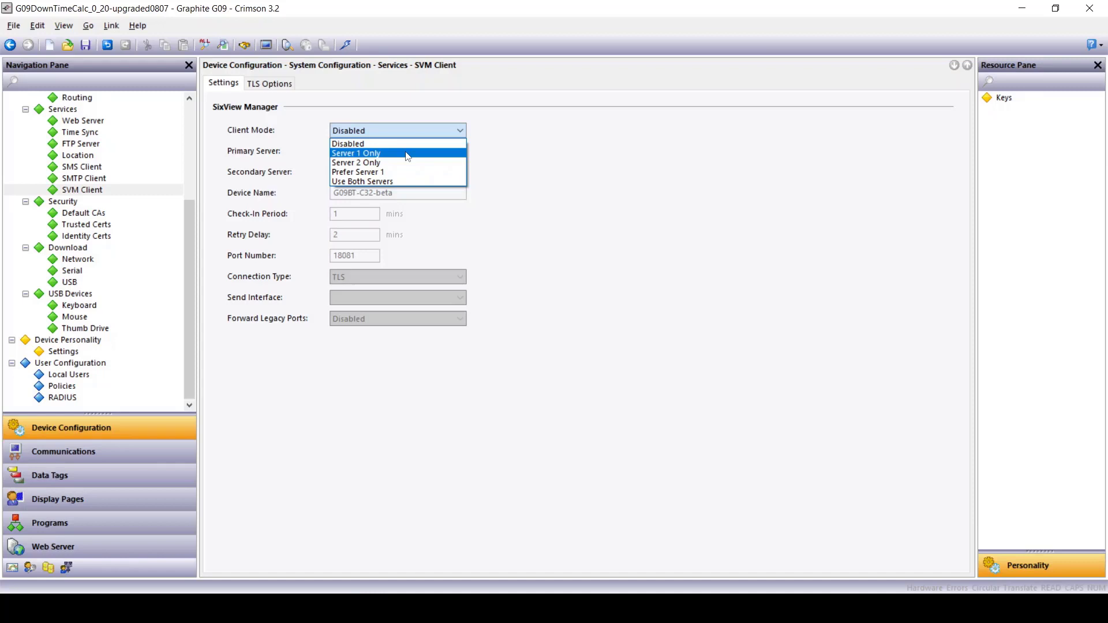
left_click(407, 154)
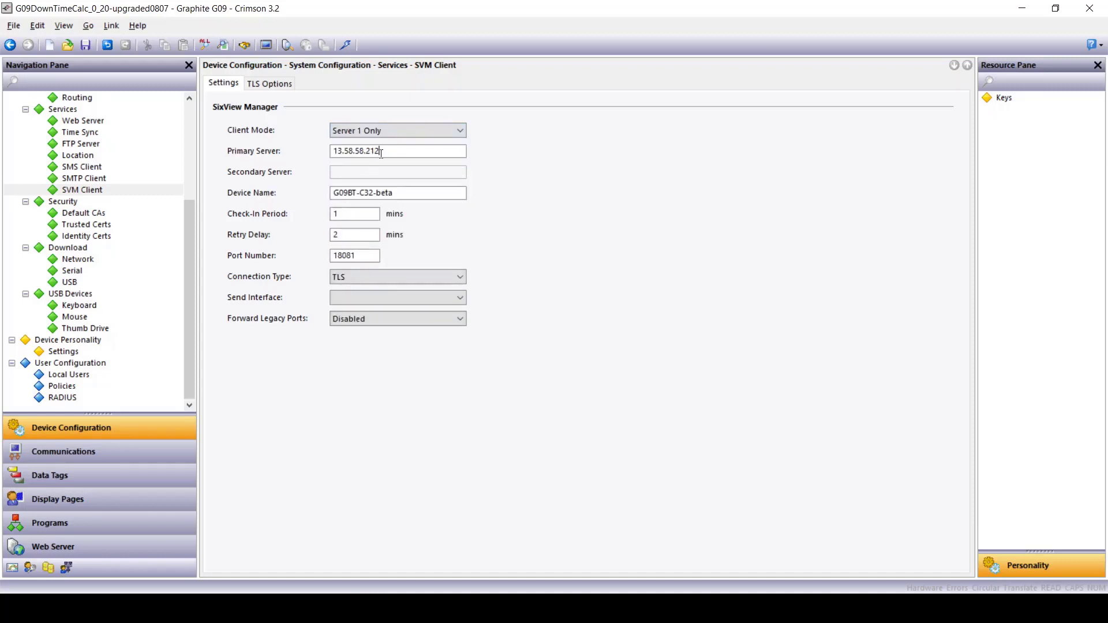
left_click(381, 151)
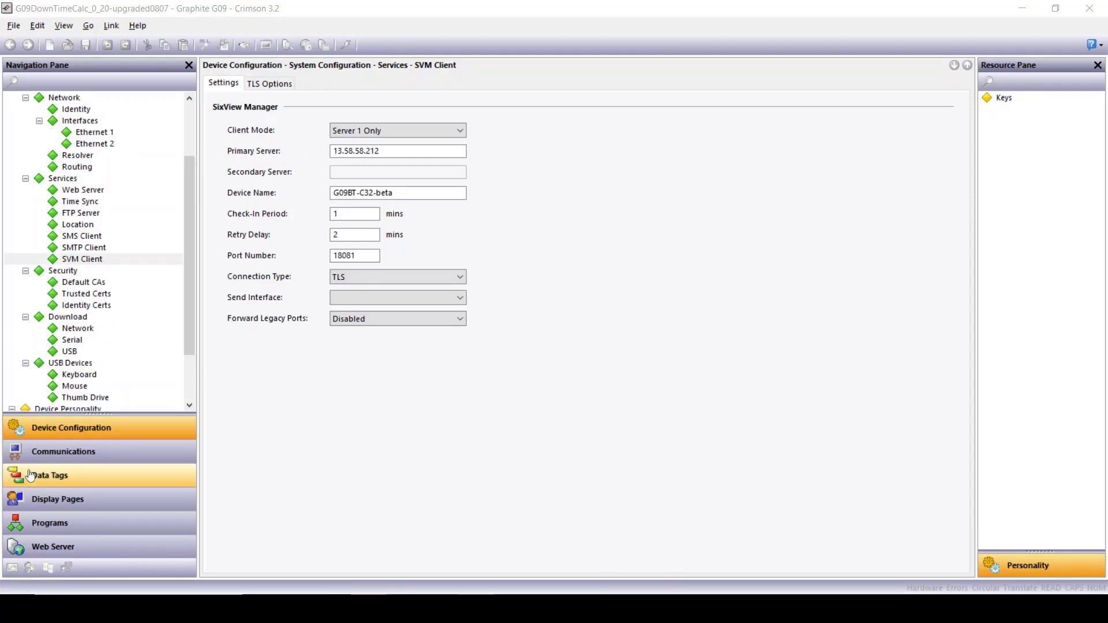
Step: Insert a Device Personality key LAN_IP with value 192.168.1.102 and no notes
scroll(77, 370, "down", 2)
left_click(64, 354)
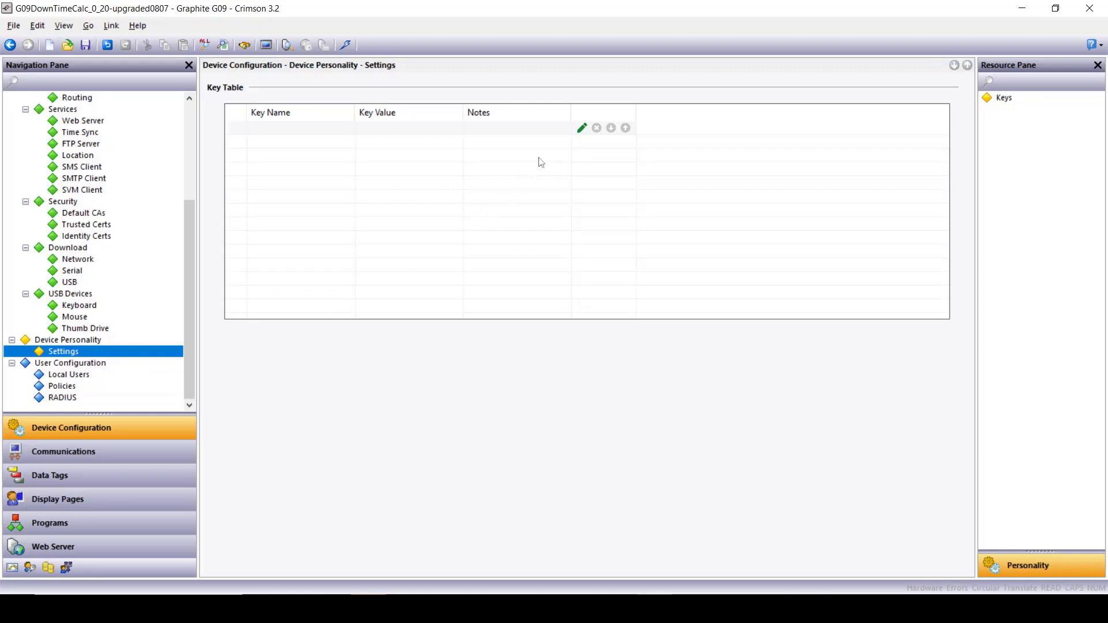
left_click(581, 129)
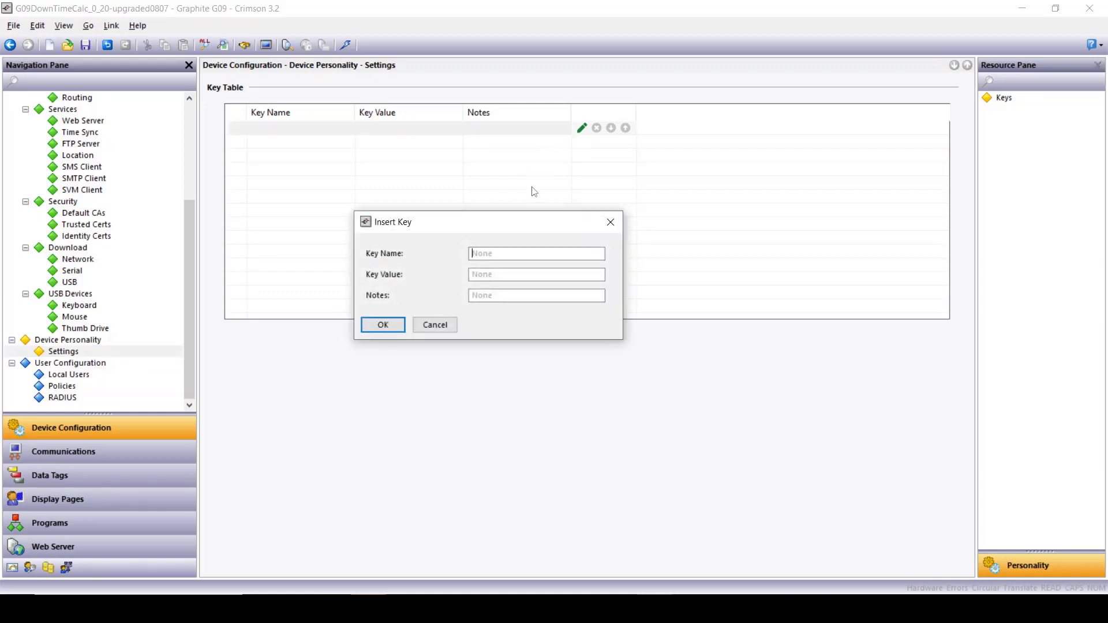
type("LAN_IP")
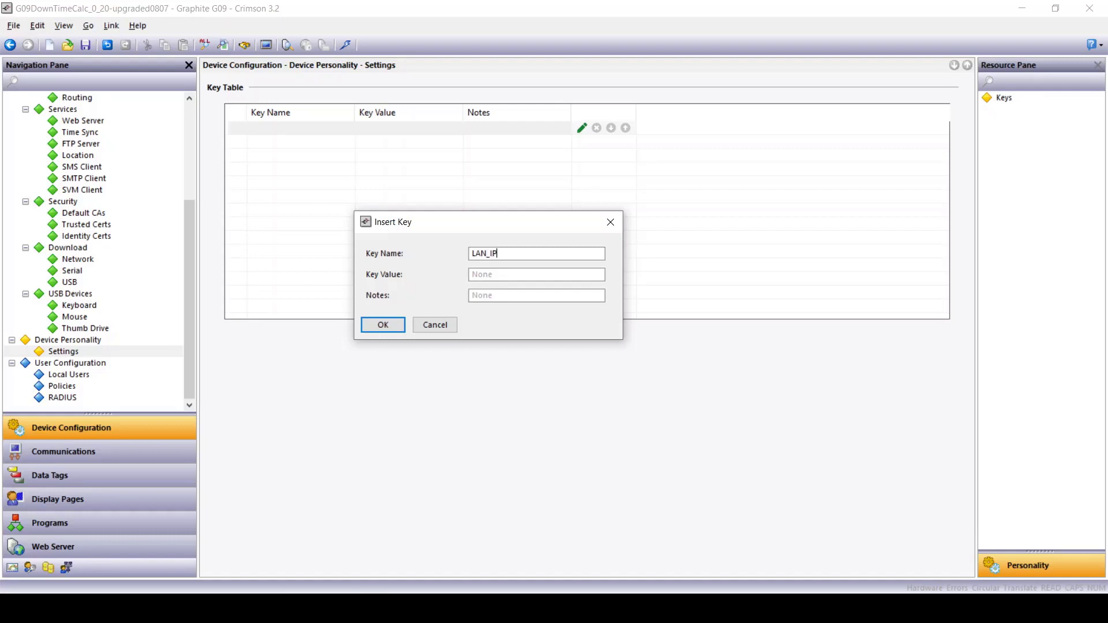
left_click(512, 275)
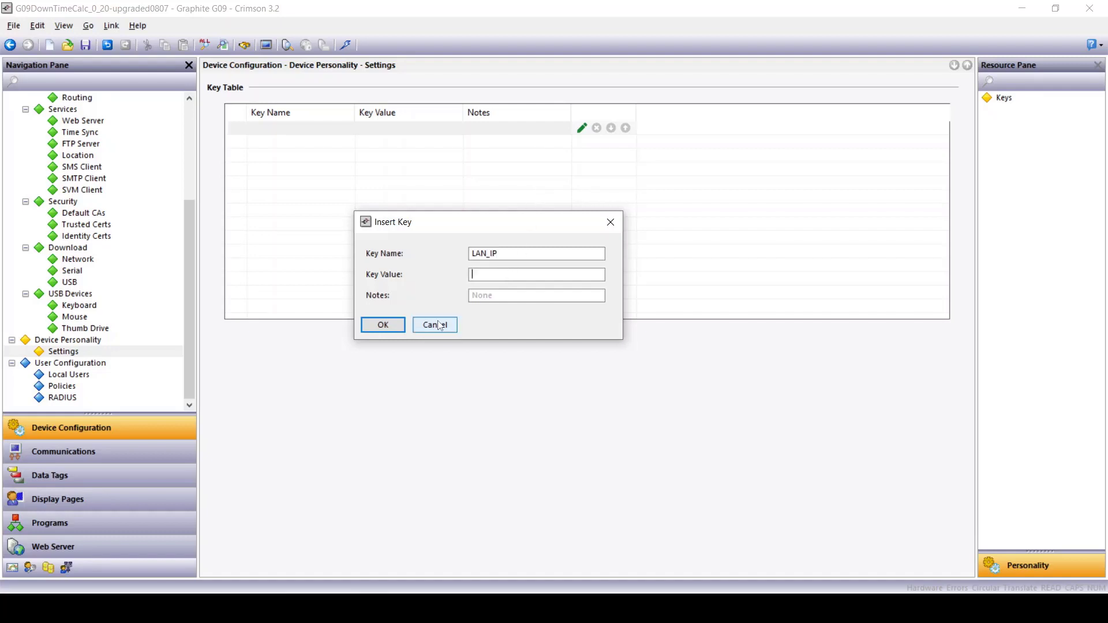
type("192.168.1.102")
key("Tab")
left_click(383, 325)
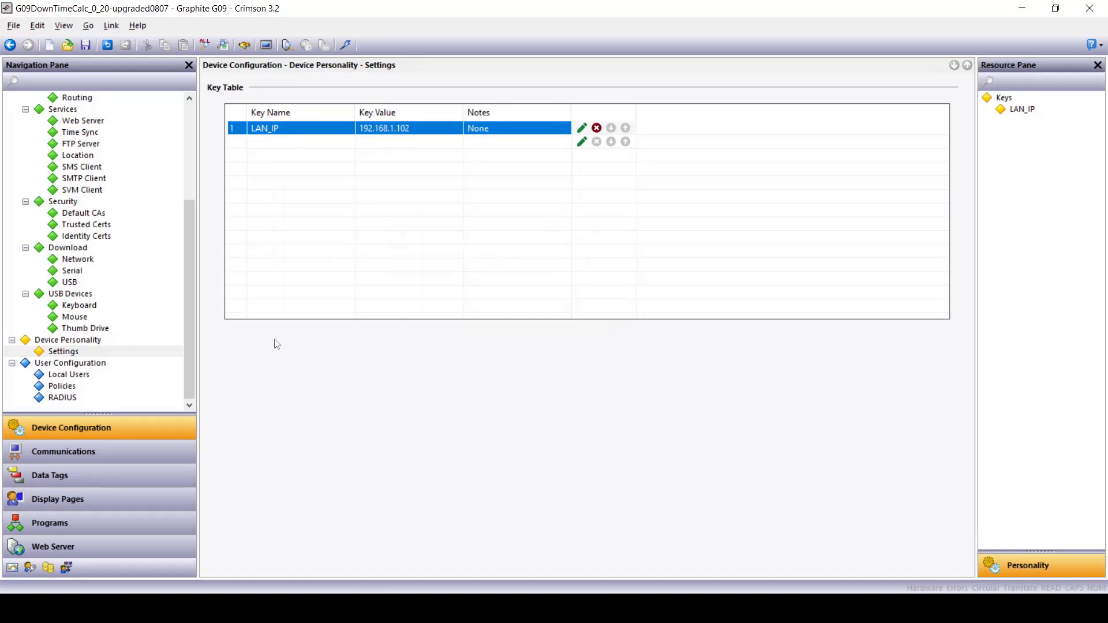
scroll(92, 317, "up", 4)
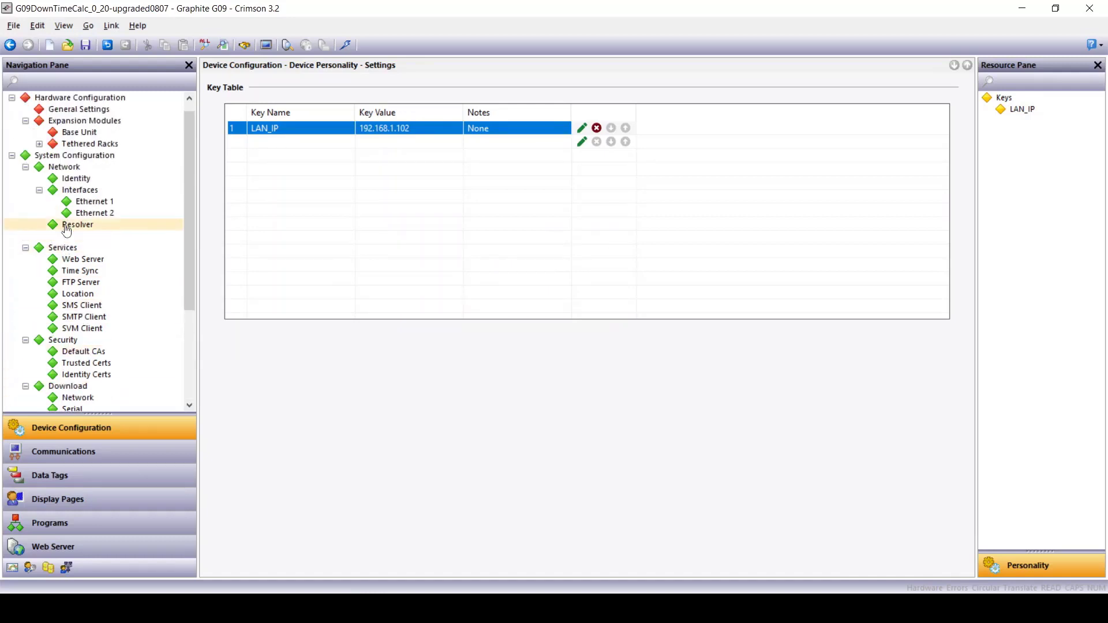
Step: Set Ethernet 2's port mode to Custom, using the LAN_IP personality key
left_click(85, 203)
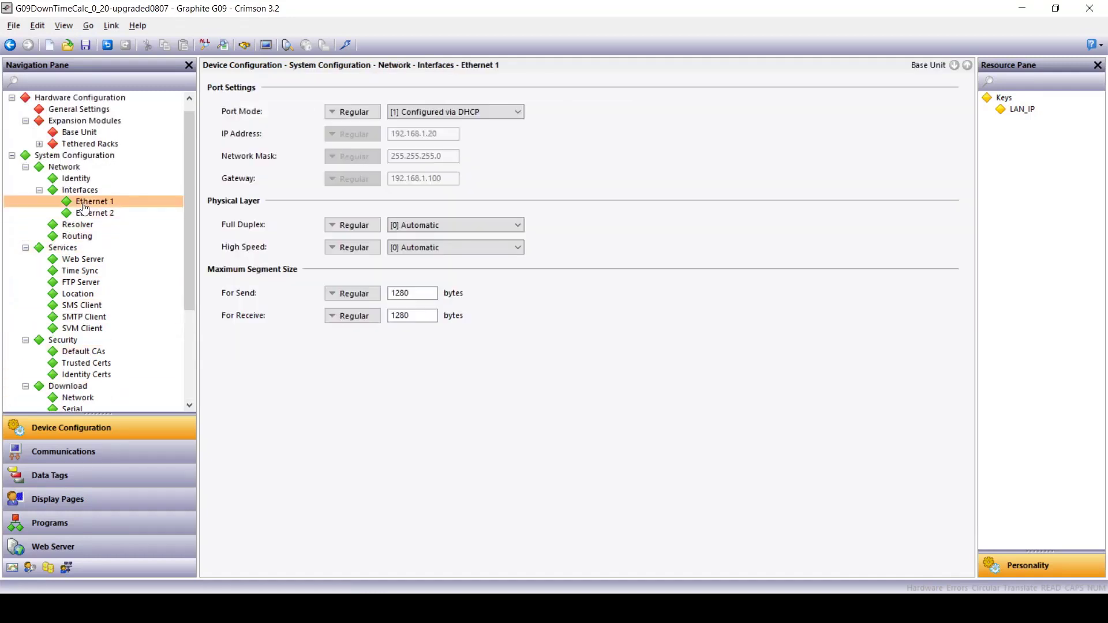
left_click(87, 214)
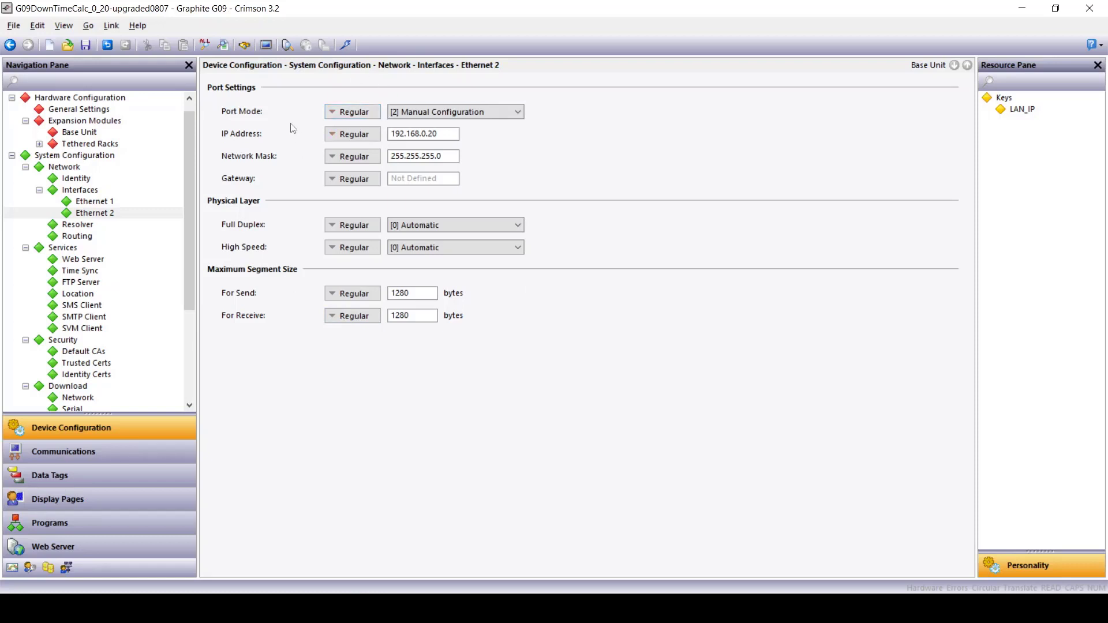
left_click(348, 114)
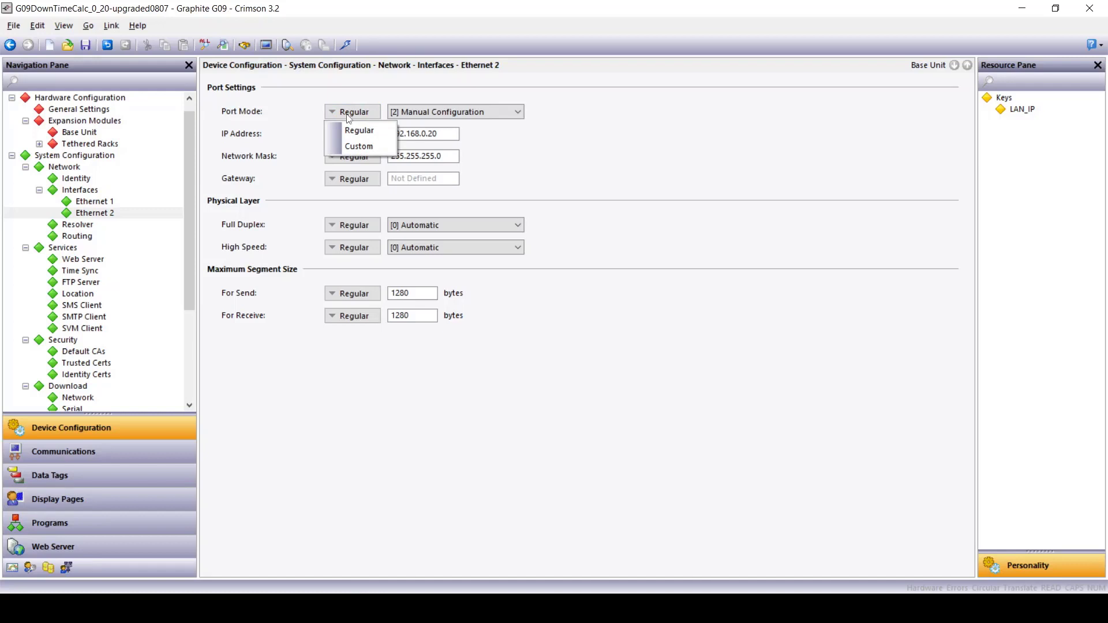
left_click(350, 148)
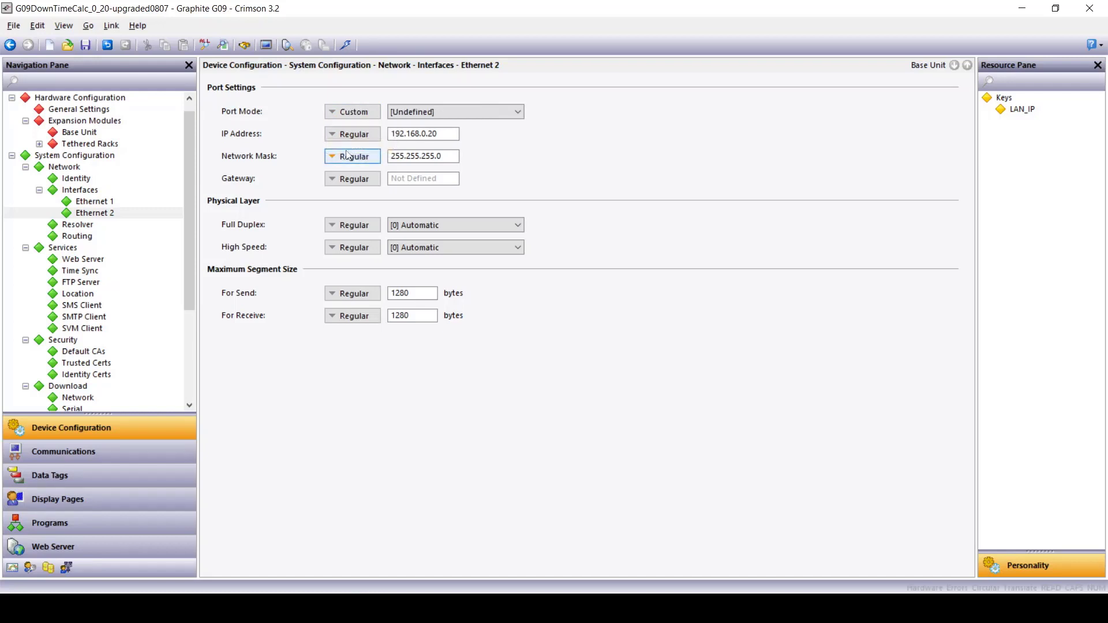
left_click(518, 112)
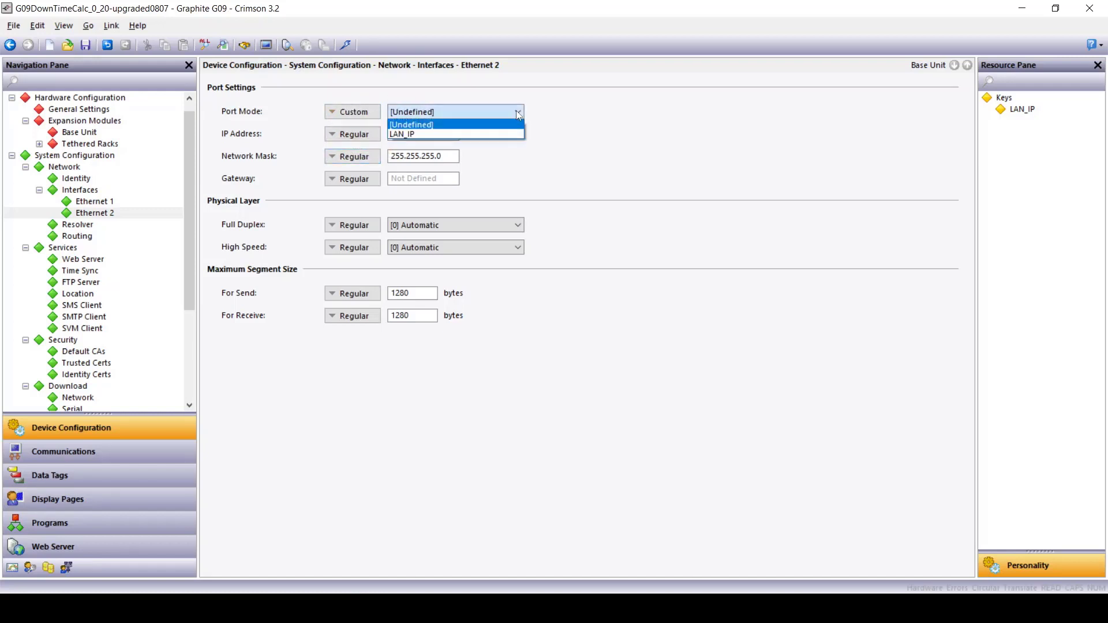
left_click(417, 136)
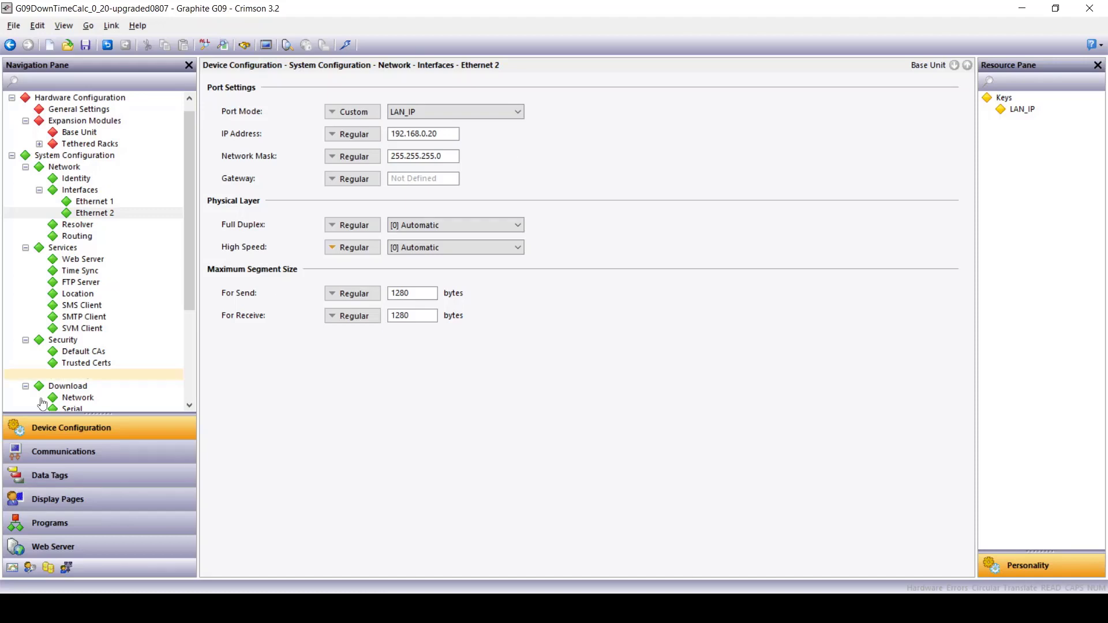
Step: Keep the Aveva REST connector's agent enabled and check its Bearer Token entry
left_click(50, 463)
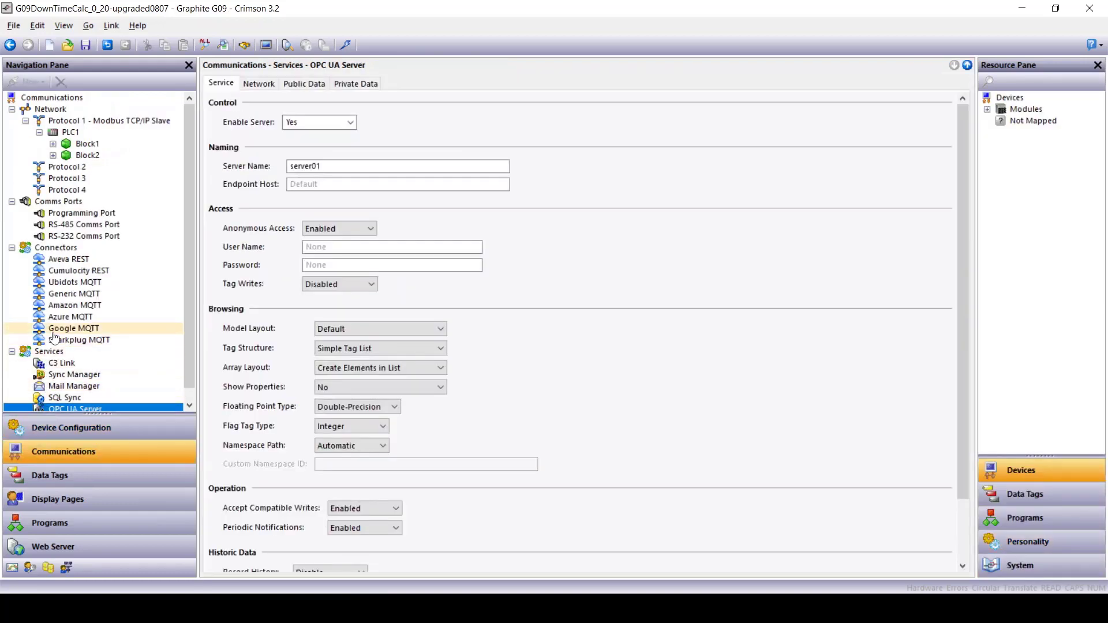
left_click(61, 265)
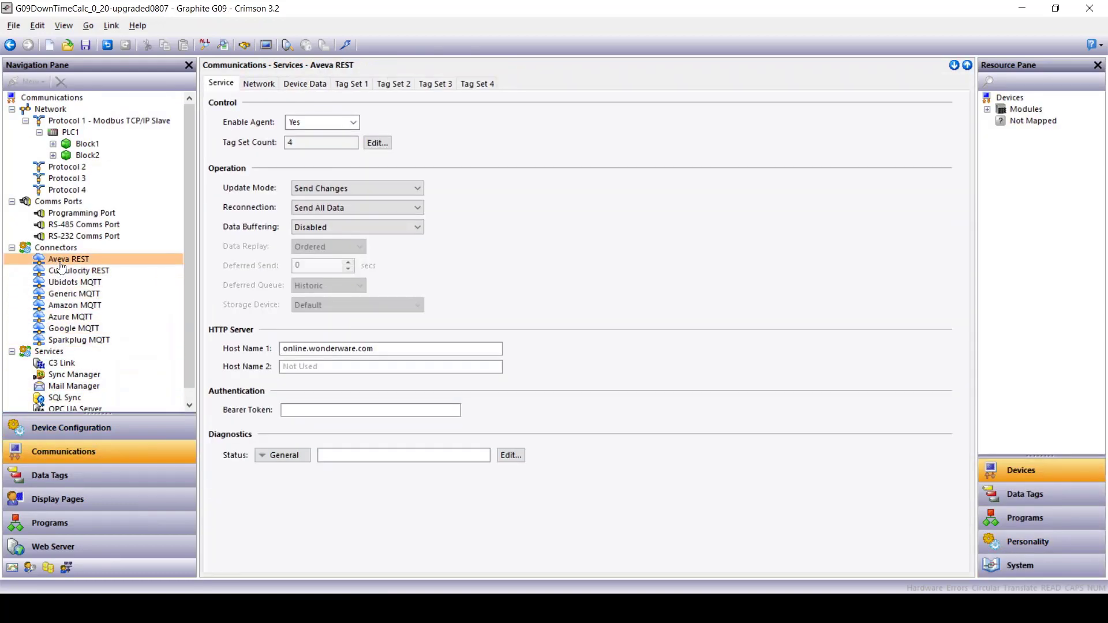
left_click(353, 122)
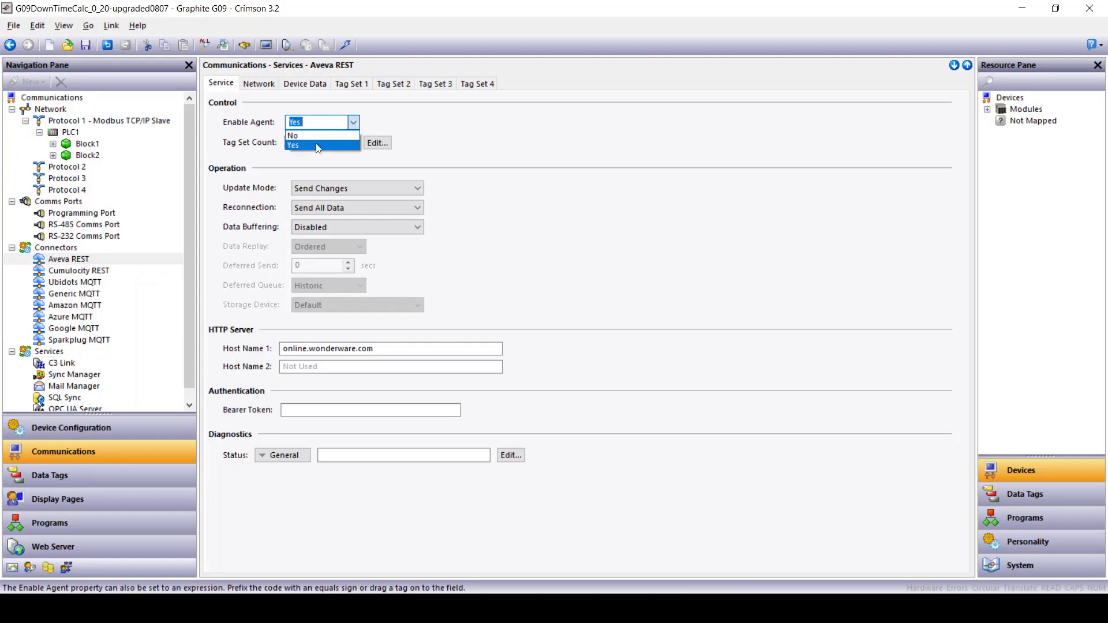
left_click(311, 146)
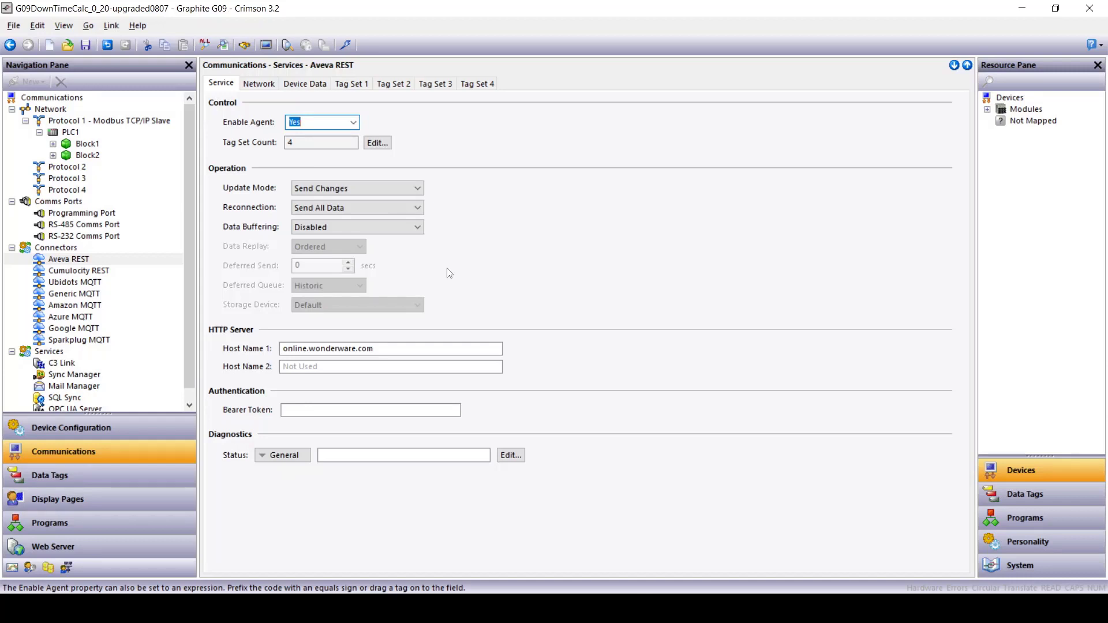
left_click(329, 407)
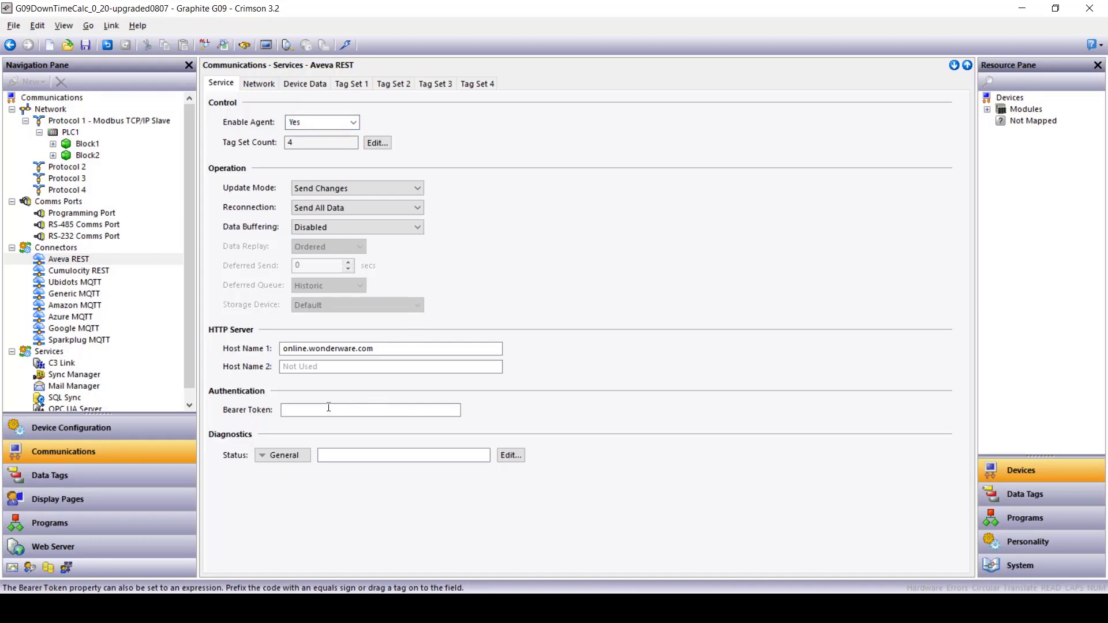
Step: Review Aveva REST Device Data and both tag sets' transfer modes, then show Cumulocity REST
left_click(297, 85)
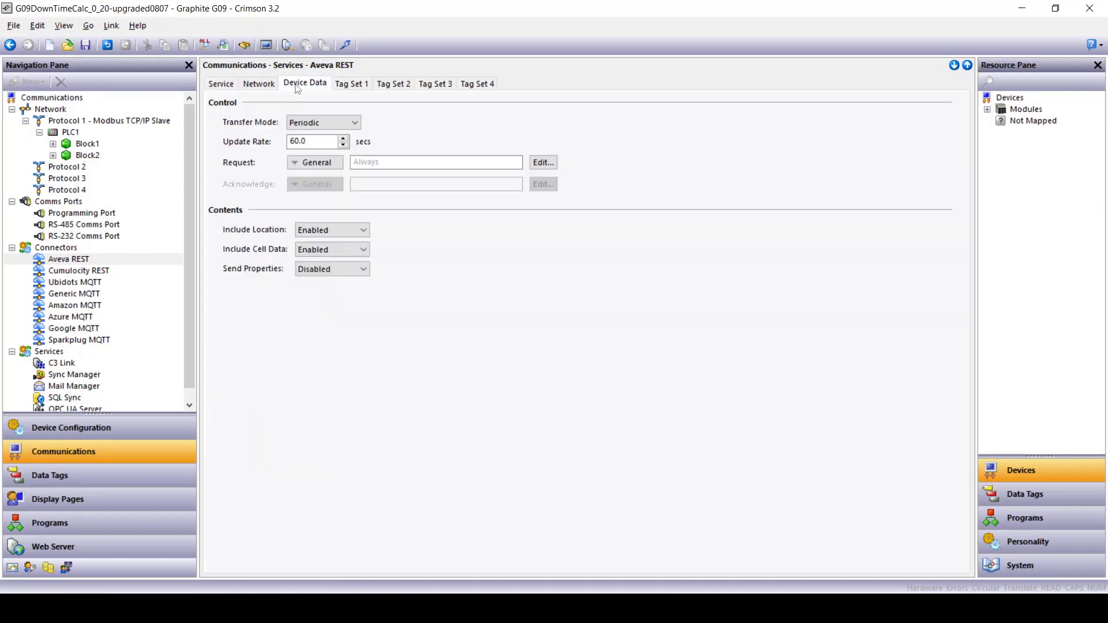
left_click(330, 124)
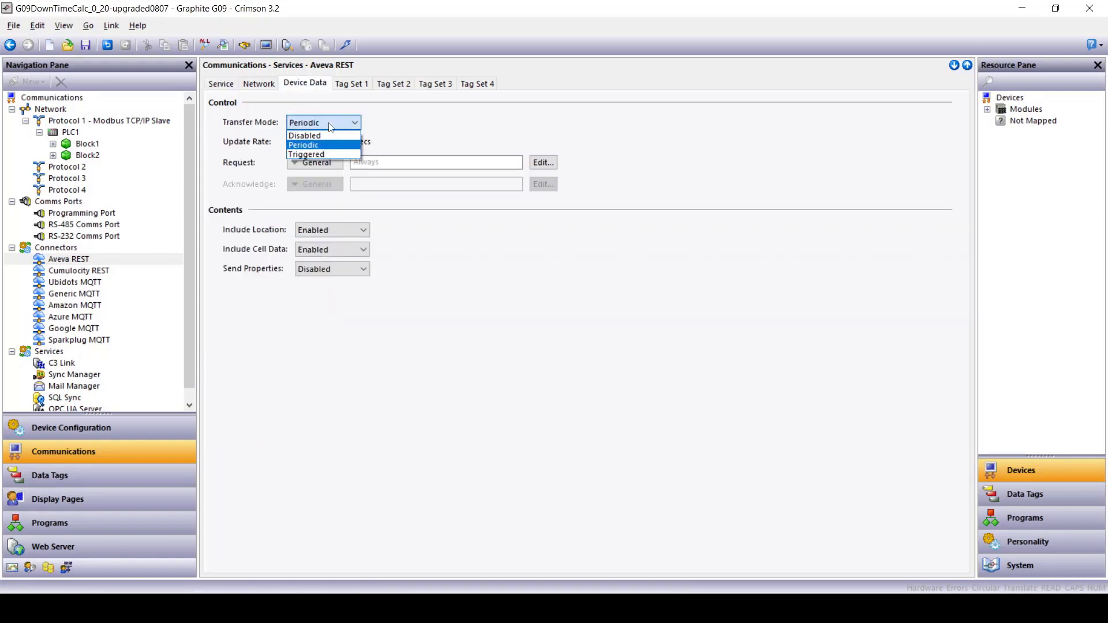
left_click(350, 86)
left_click(351, 87)
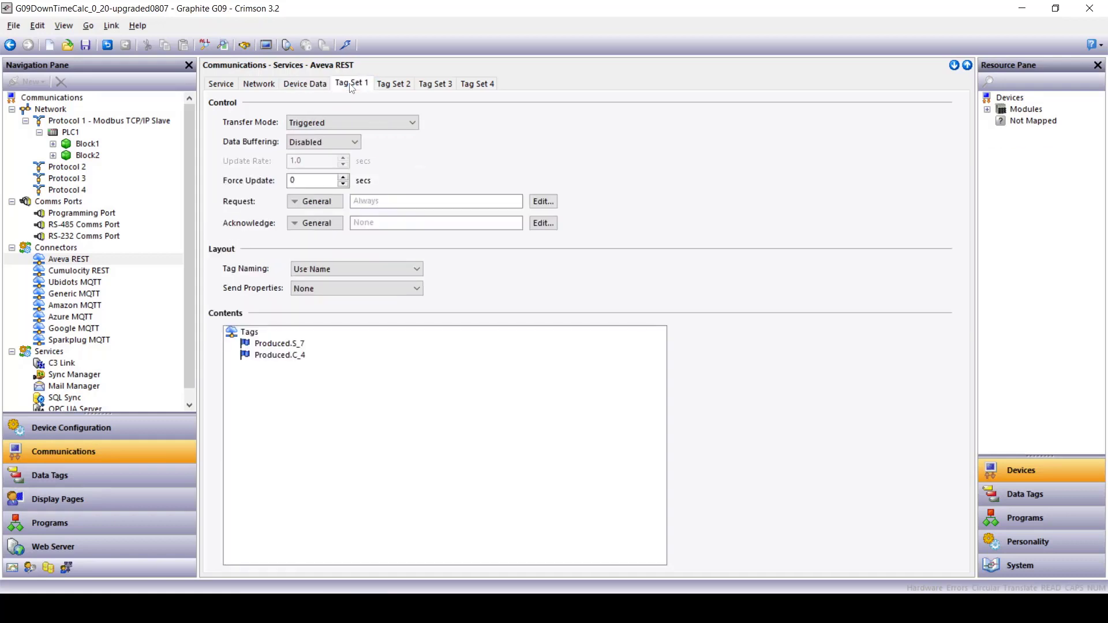
left_click(393, 87)
left_click(386, 122)
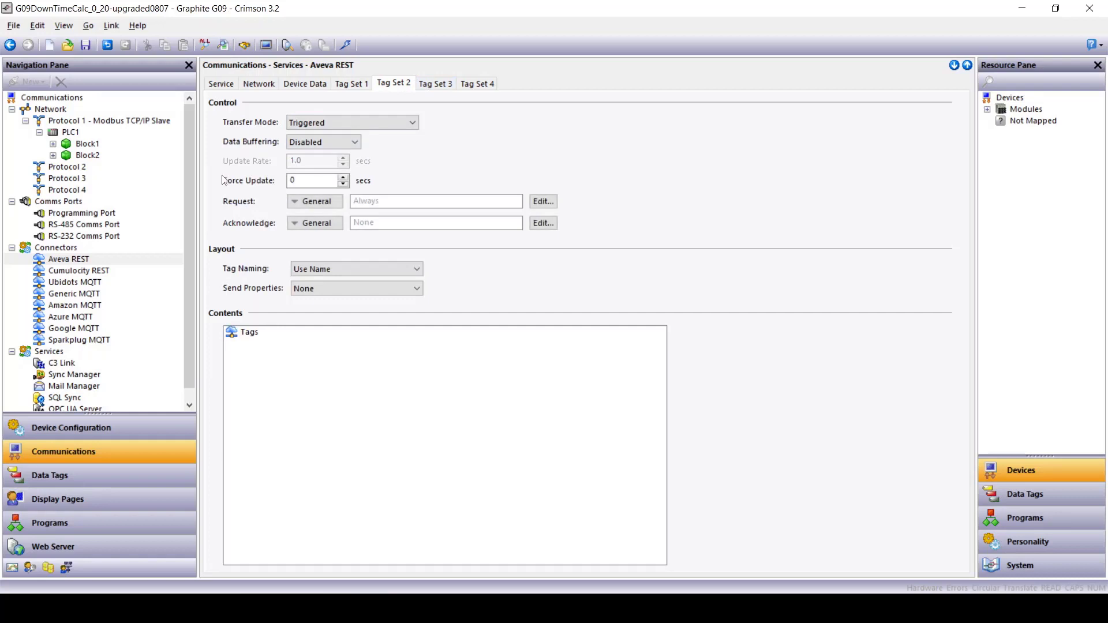
left_click(58, 275)
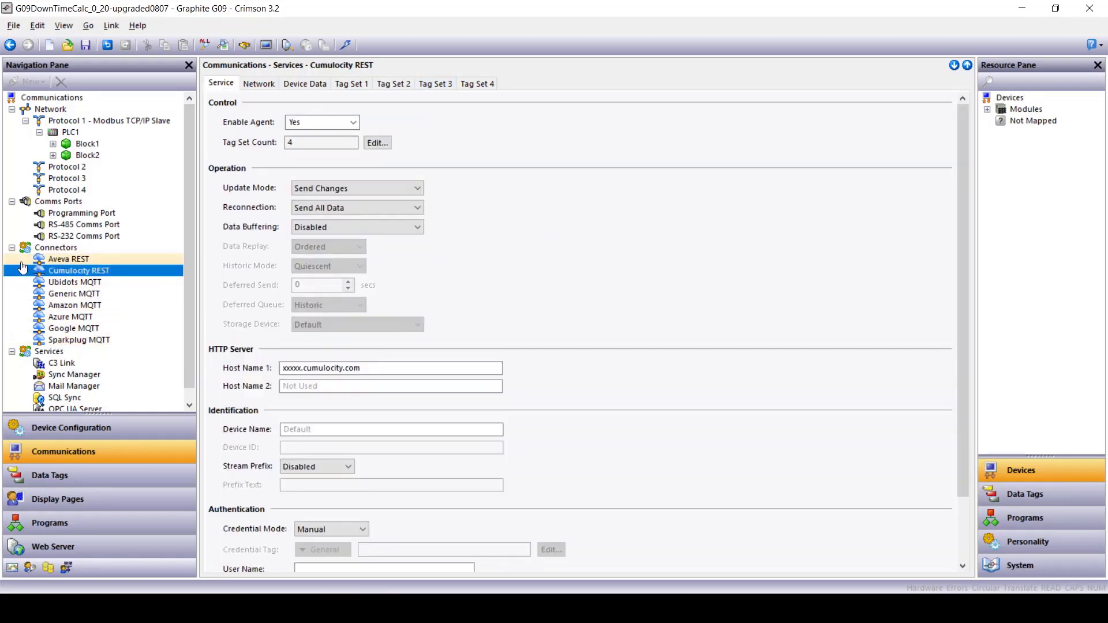
Step: Review the Cumulocity REST Service tab's User Name and Device Name entries
scroll(257, 388, "down", 3)
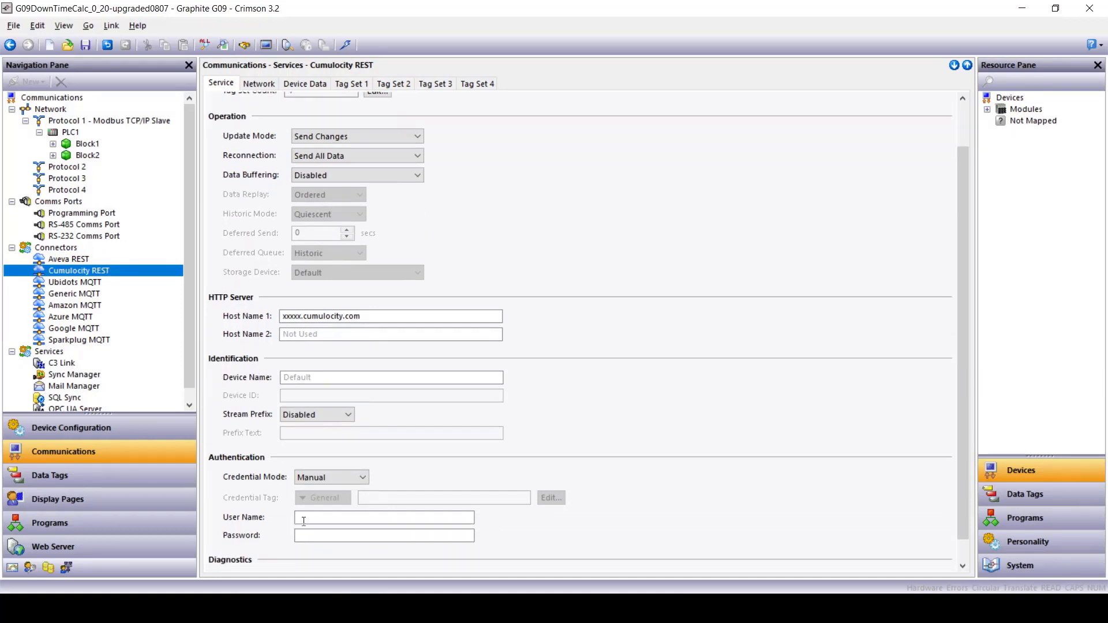
left_click(300, 518)
scroll(245, 450, "down", 1)
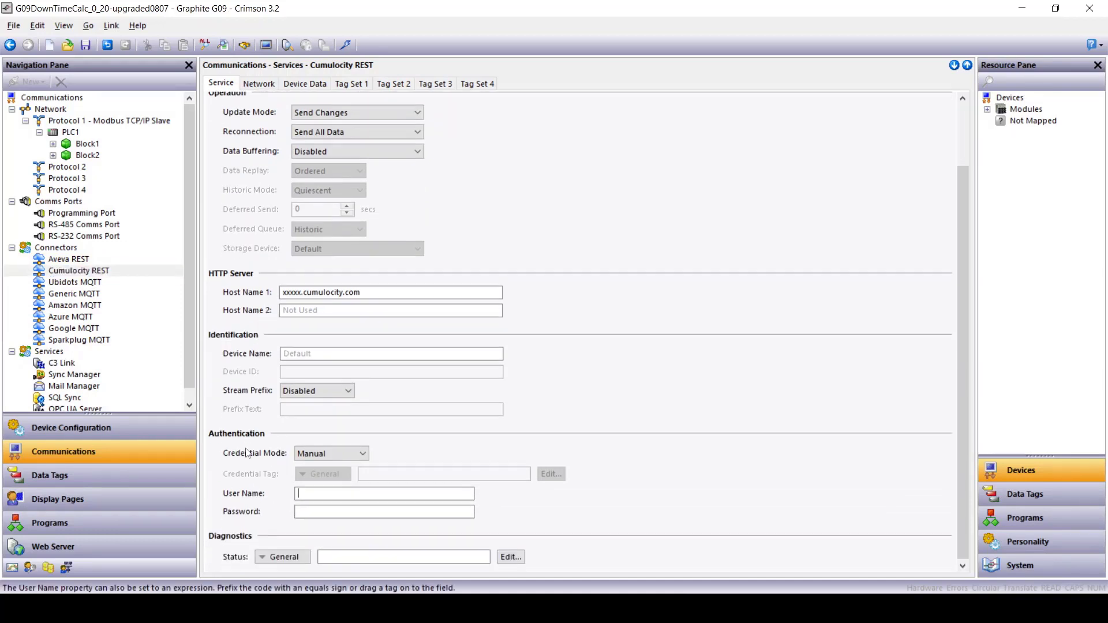
left_click(296, 353)
scroll(243, 373, "up", 4)
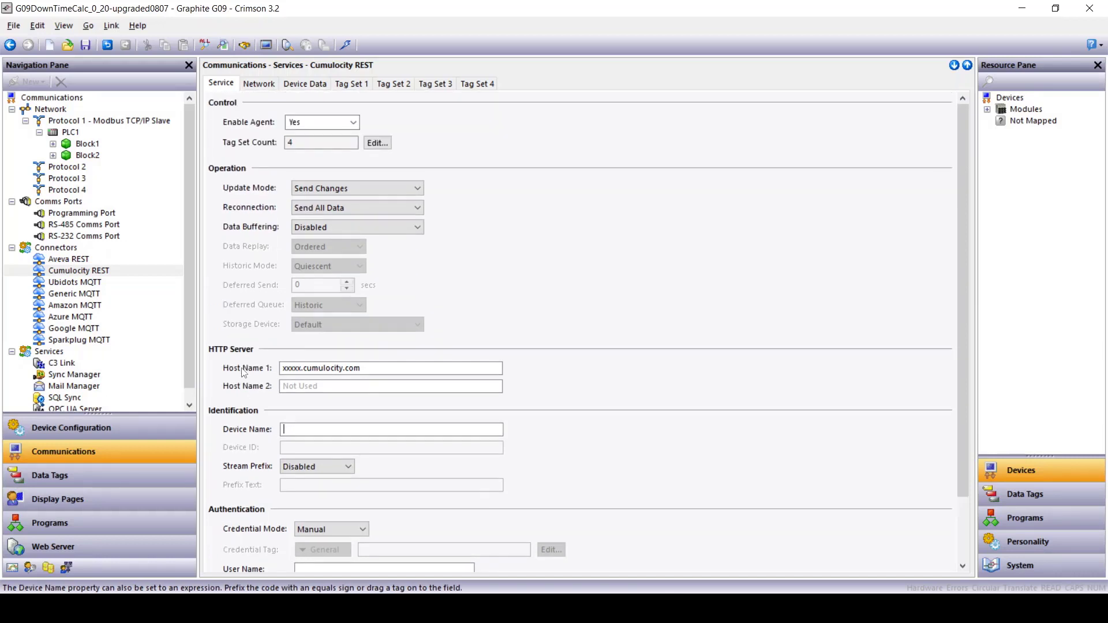
Step: Look through the Cumulocity Device Data tab and Tag Sets 1 through 4
left_click(306, 84)
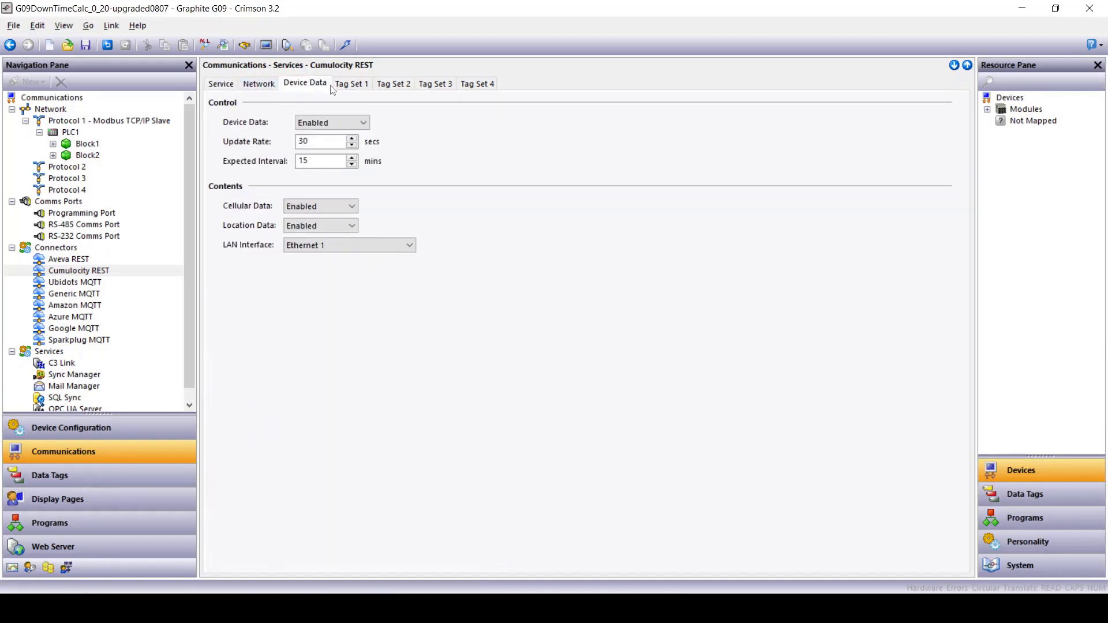
left_click(351, 86)
left_click(385, 85)
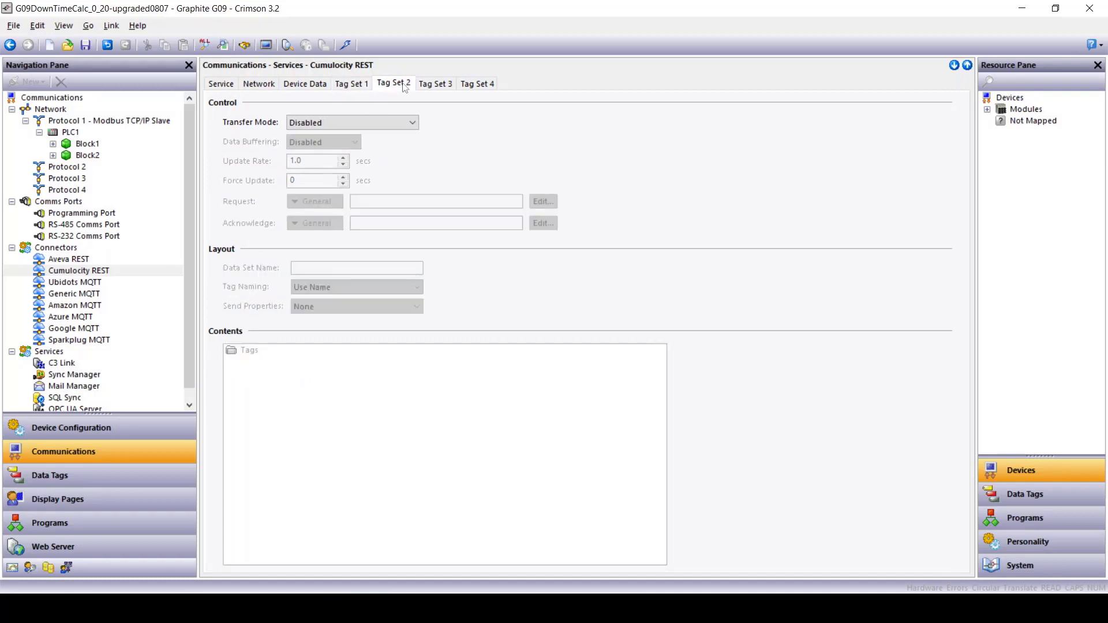
left_click(431, 86)
left_click(477, 84)
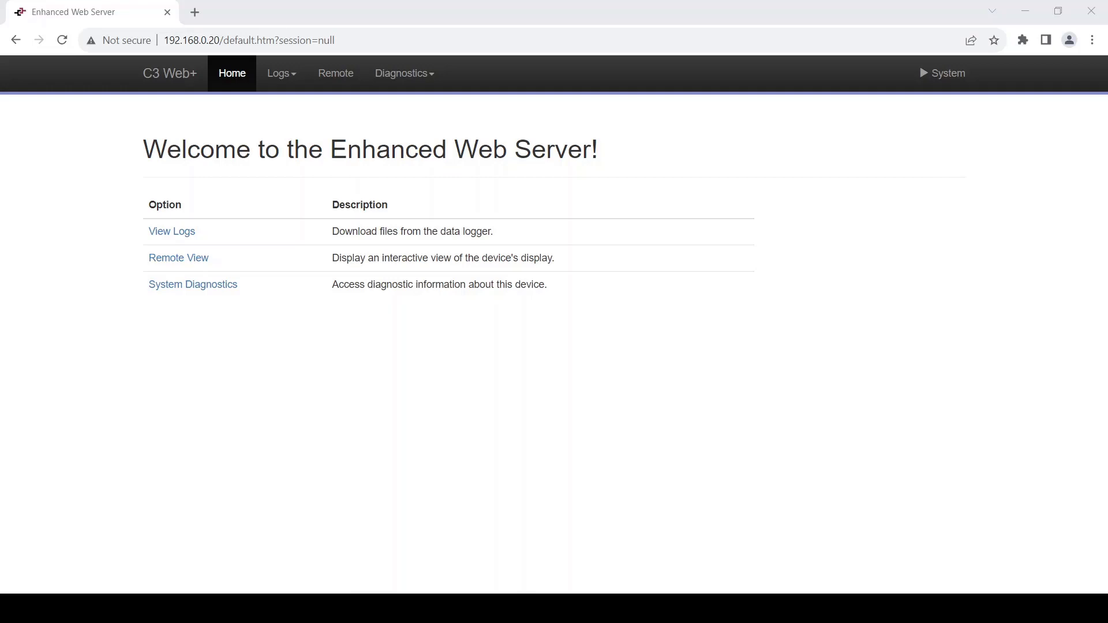
Step: View the device's Line 1 Downtime screen in Remote View, then go to the System log-on page
left_click(183, 257)
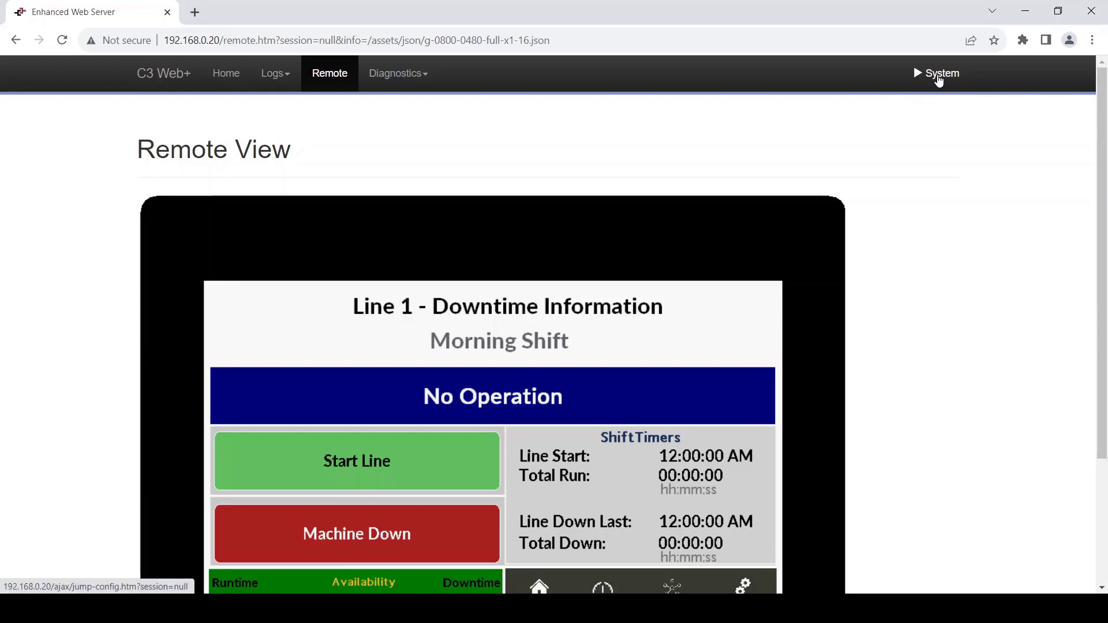
left_click(938, 79)
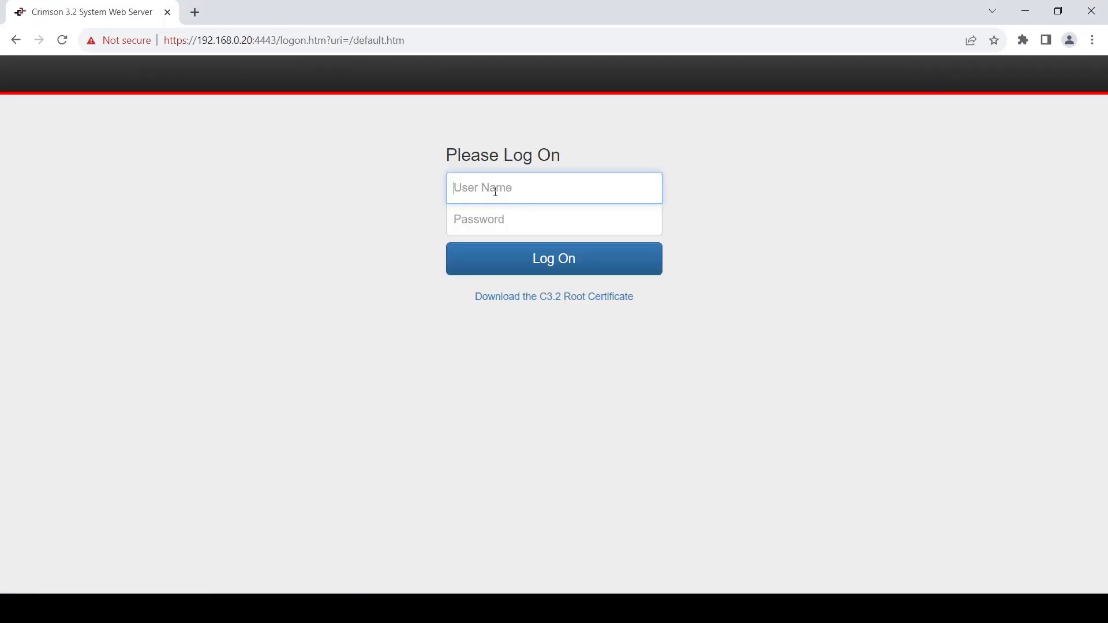
Step: Log on to the System Web Server with the default administrator user name and password
left_click(495, 191)
left_click(356, 193)
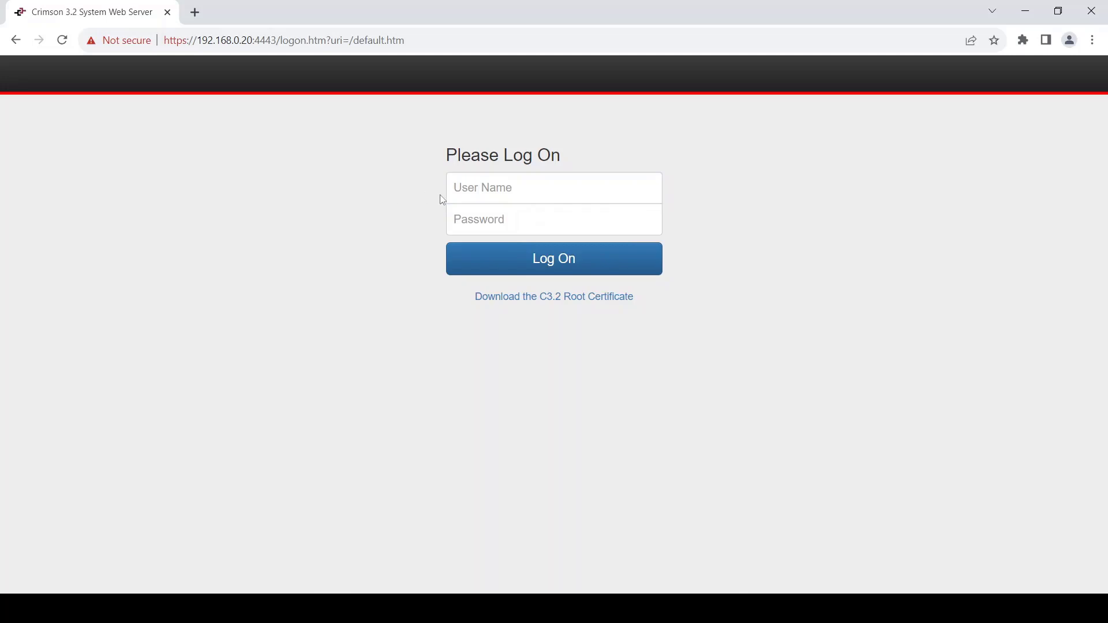
left_click(458, 191)
type("admin")
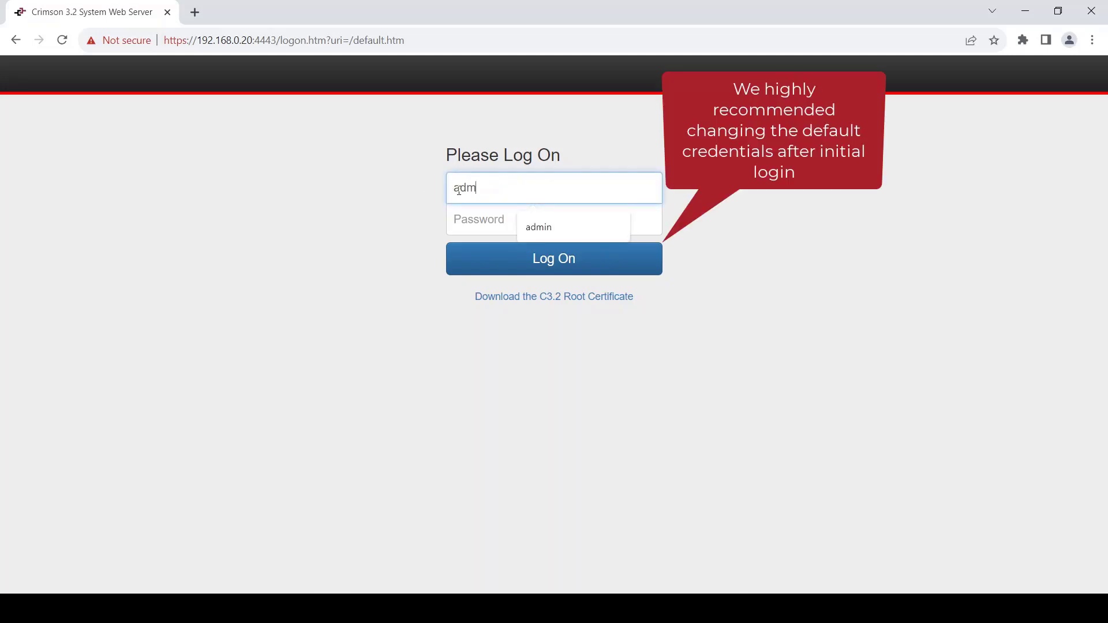
key("Tab")
type("admin1234")
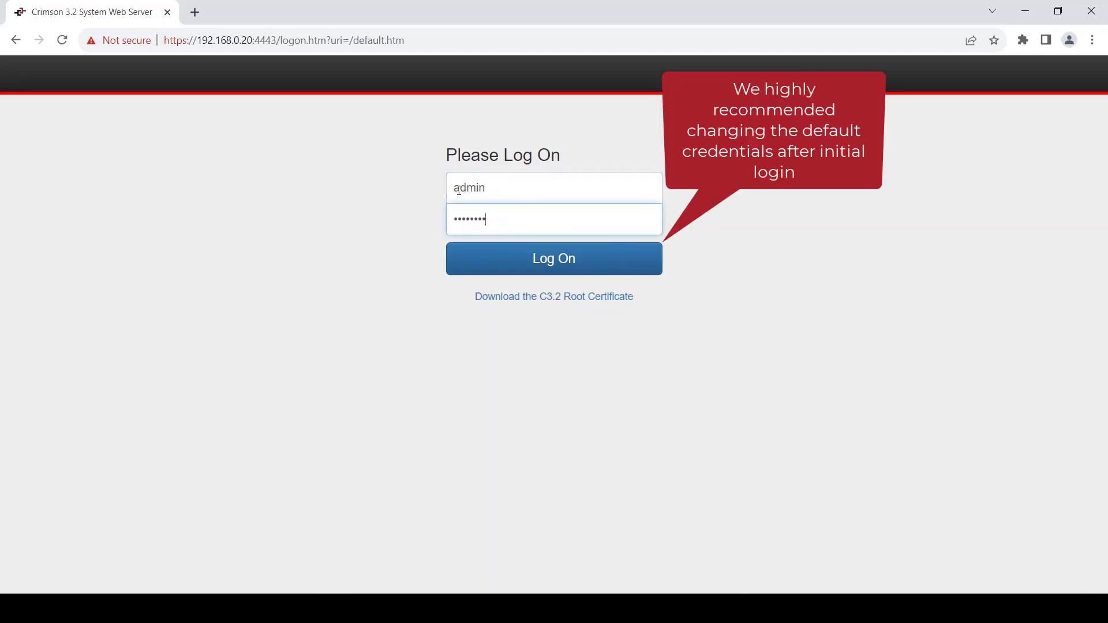
left_click(534, 262)
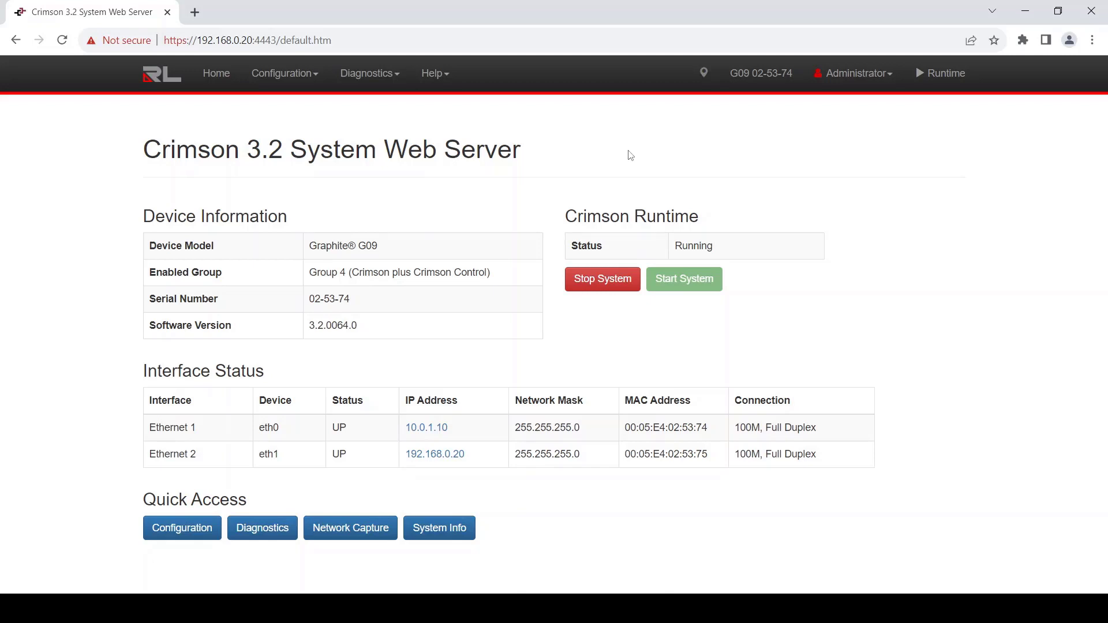
left_click(308, 76)
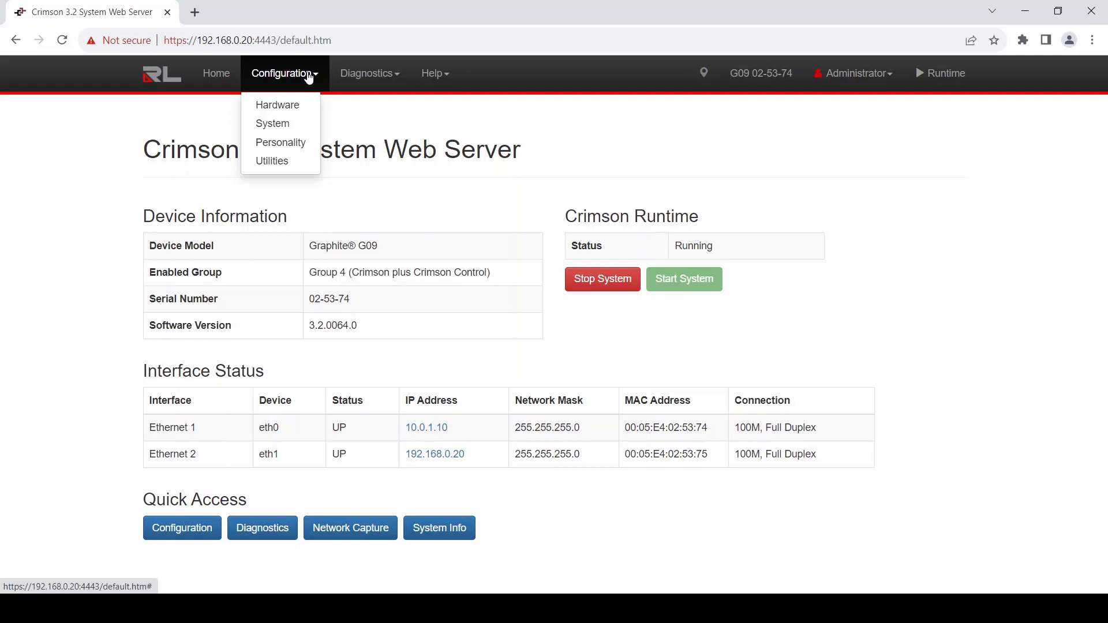
left_click(265, 125)
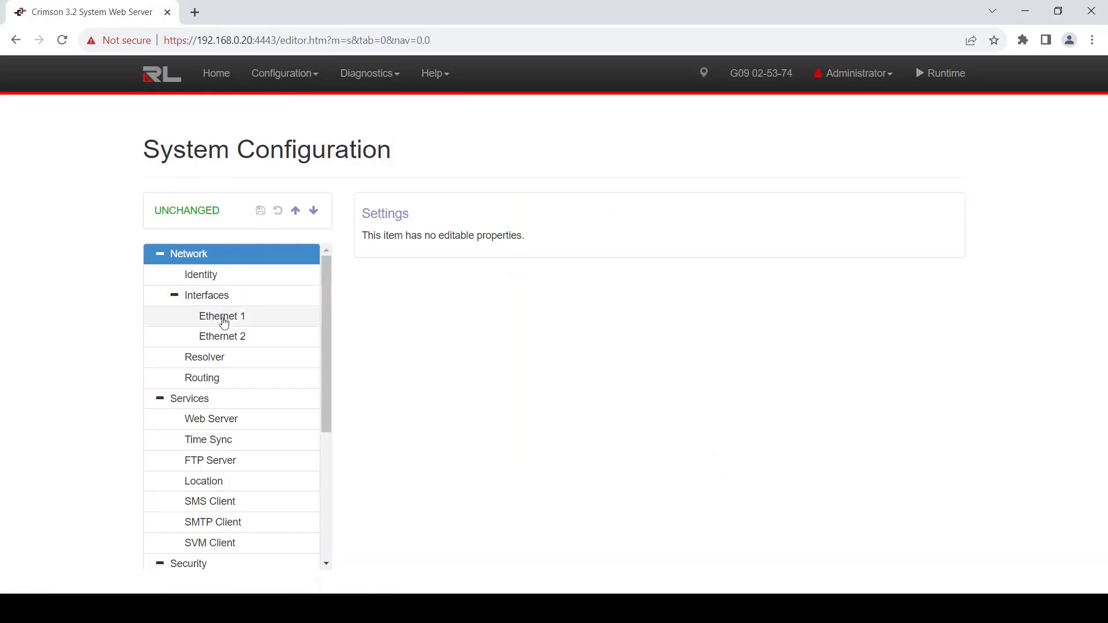
left_click(218, 337)
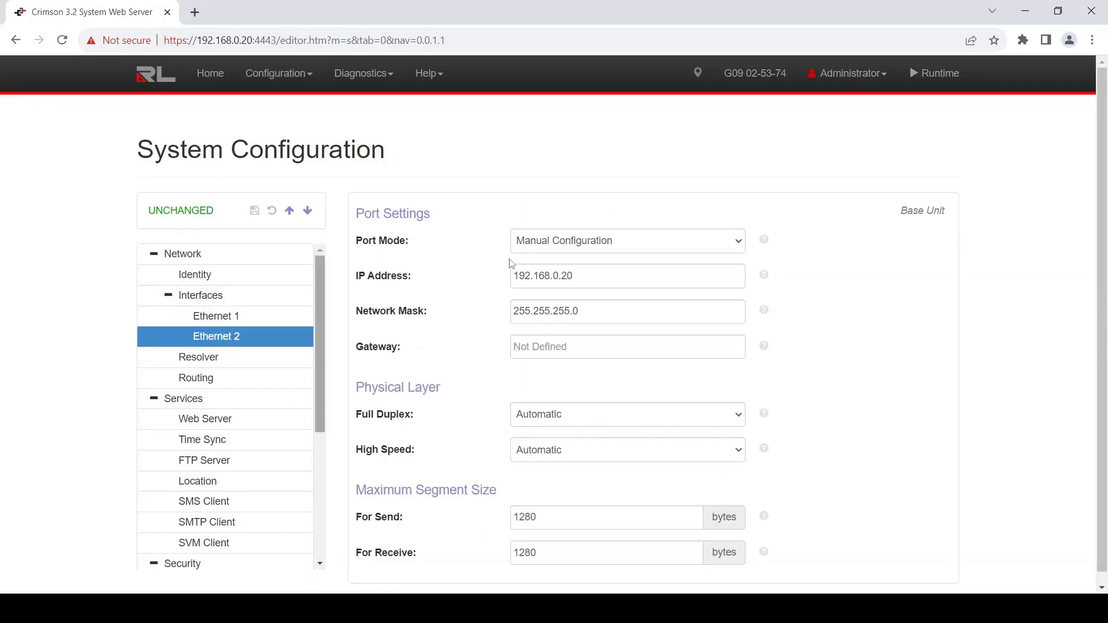
left_click(214, 318)
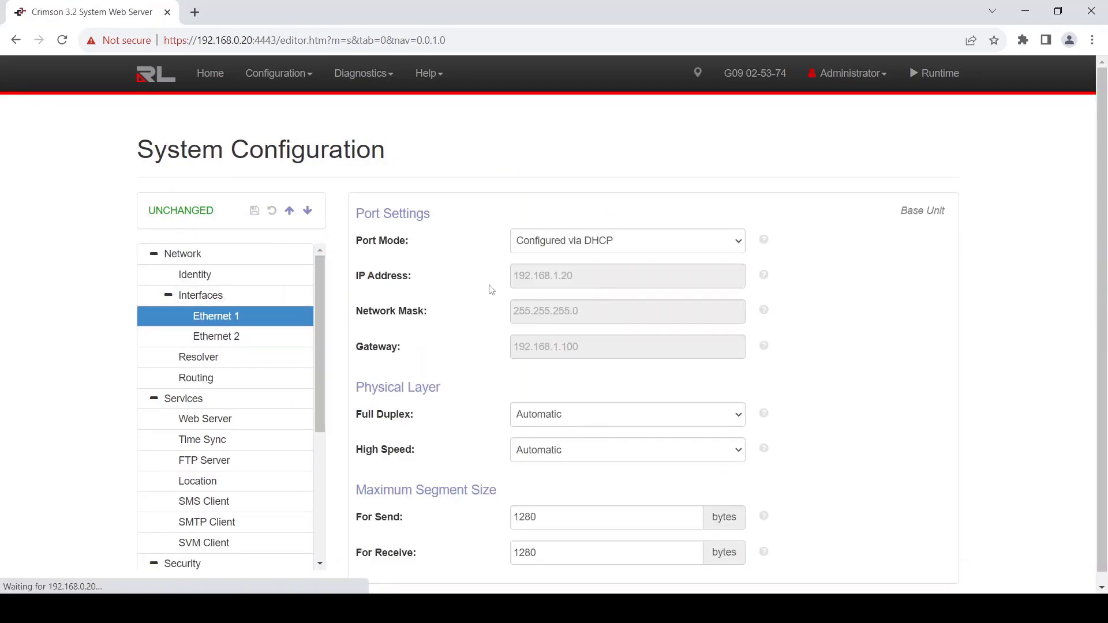
scroll(196, 403, "down", 3)
left_click(196, 399)
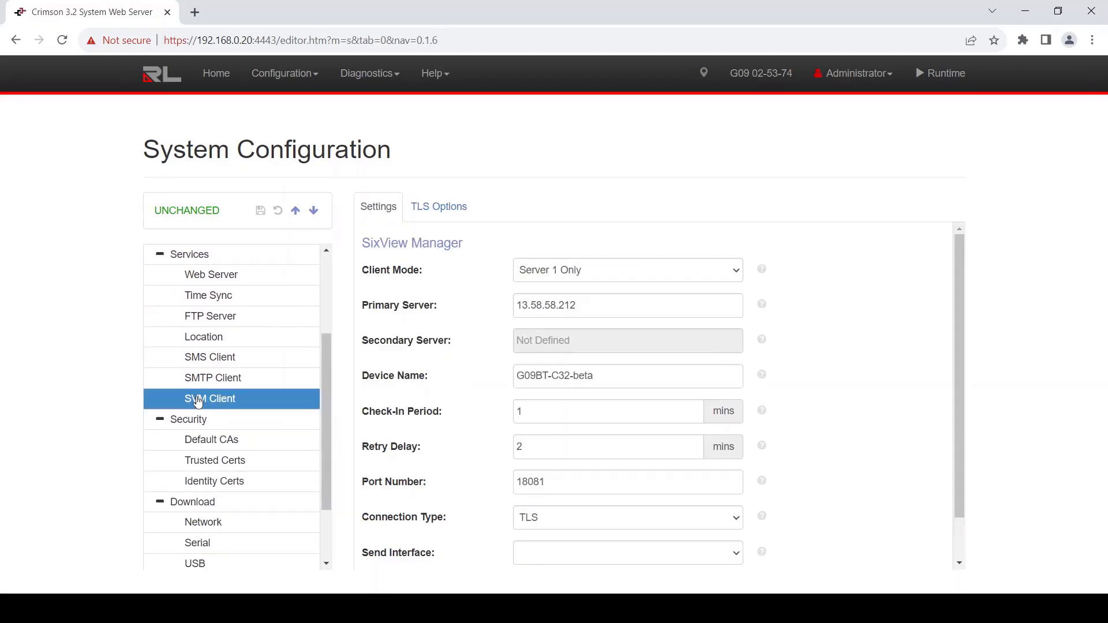
scroll(197, 402, "down", 1)
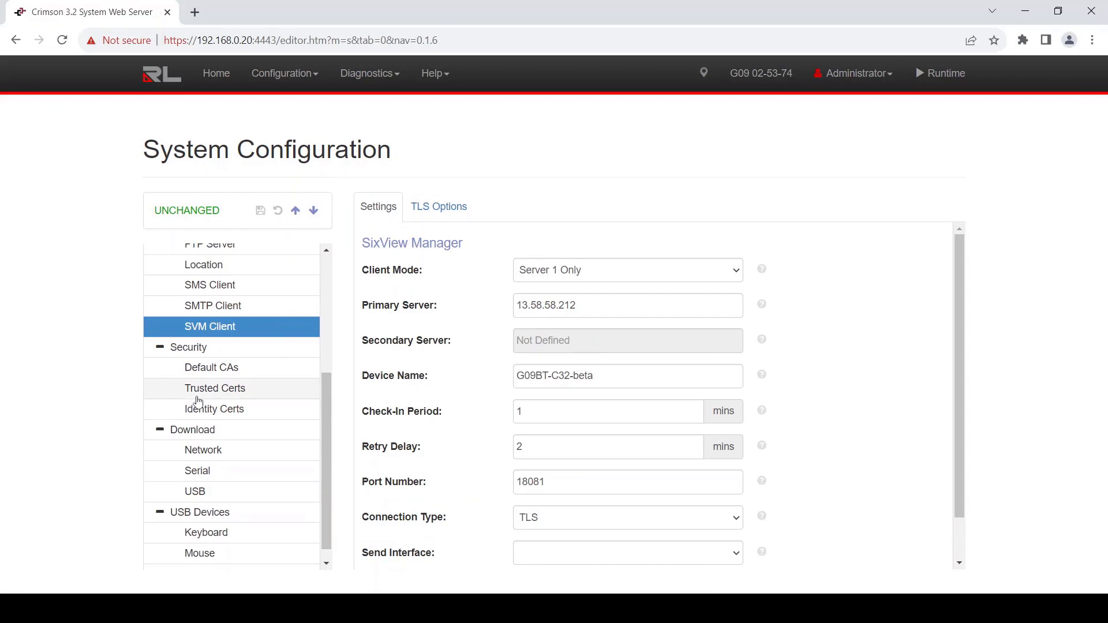
left_click(630, 269)
left_click(571, 291)
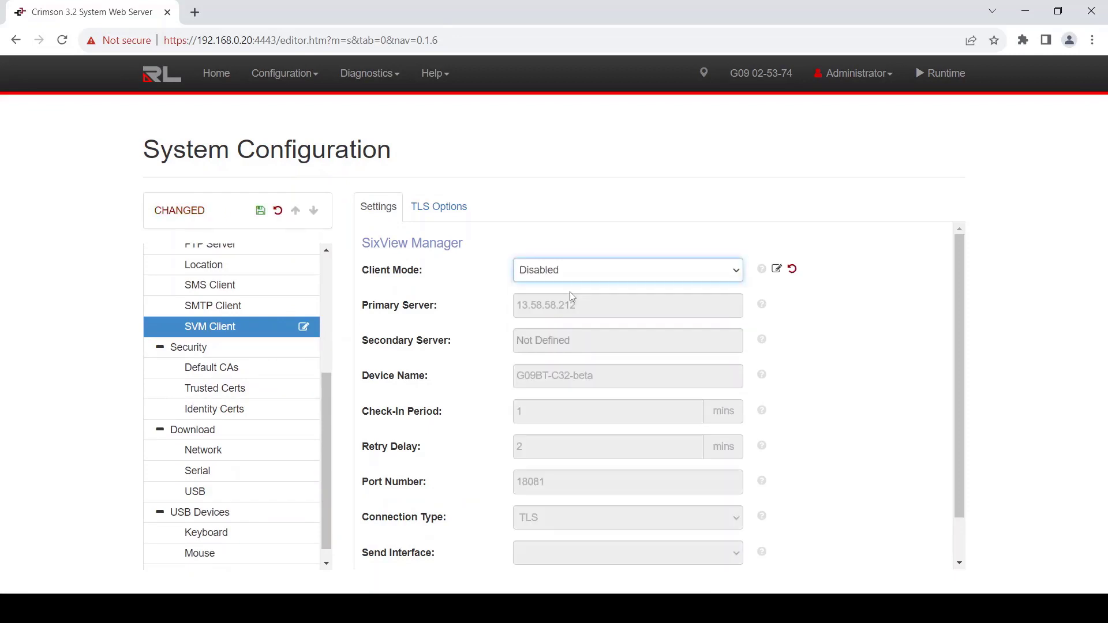
left_click(278, 212)
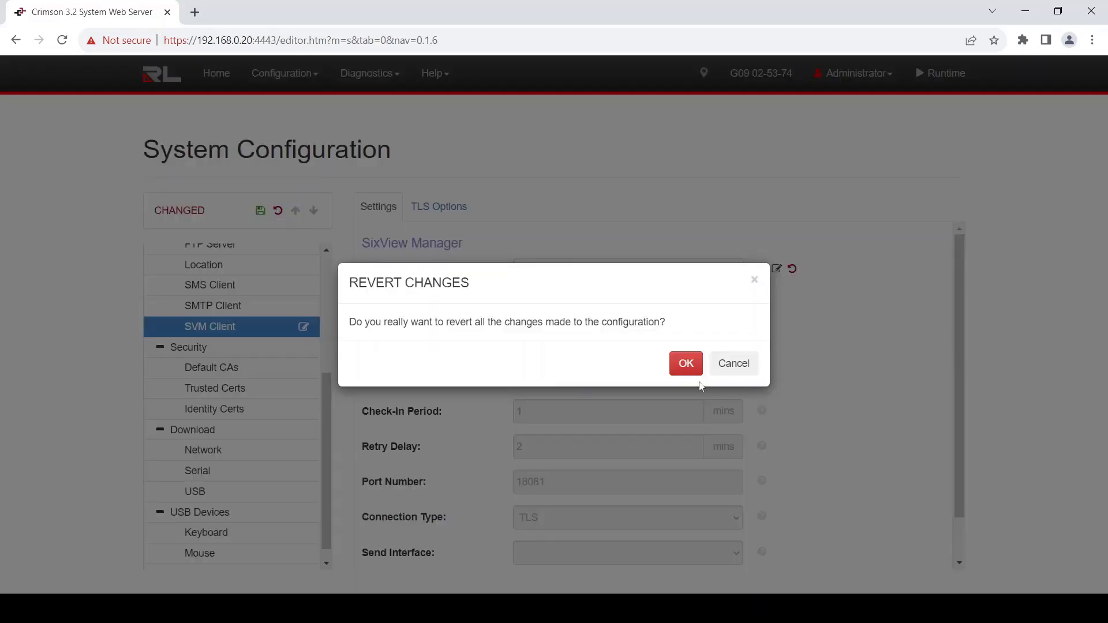
left_click(685, 364)
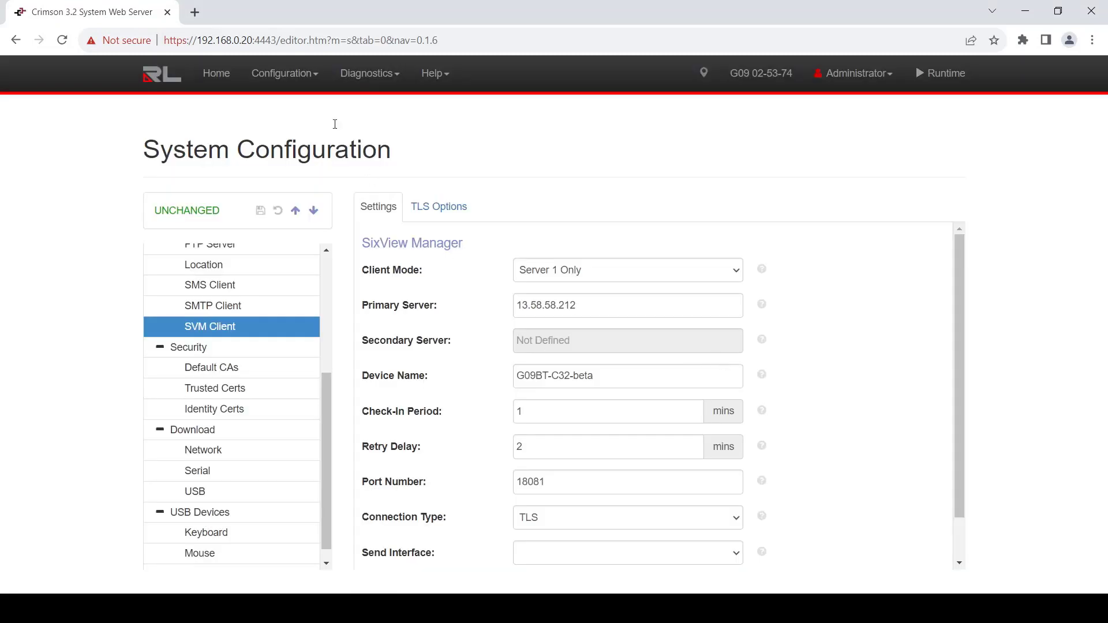
left_click(299, 74)
mouse_move(302, 80)
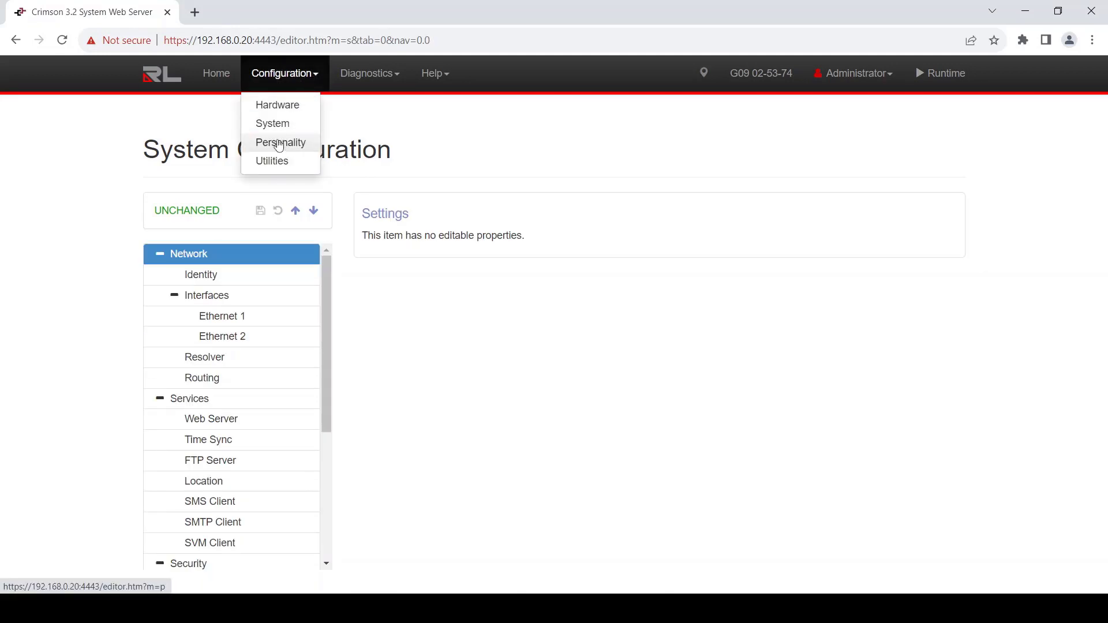
Step: Change the LAN_IP personality key value to 192.168.0.109
left_click(277, 145)
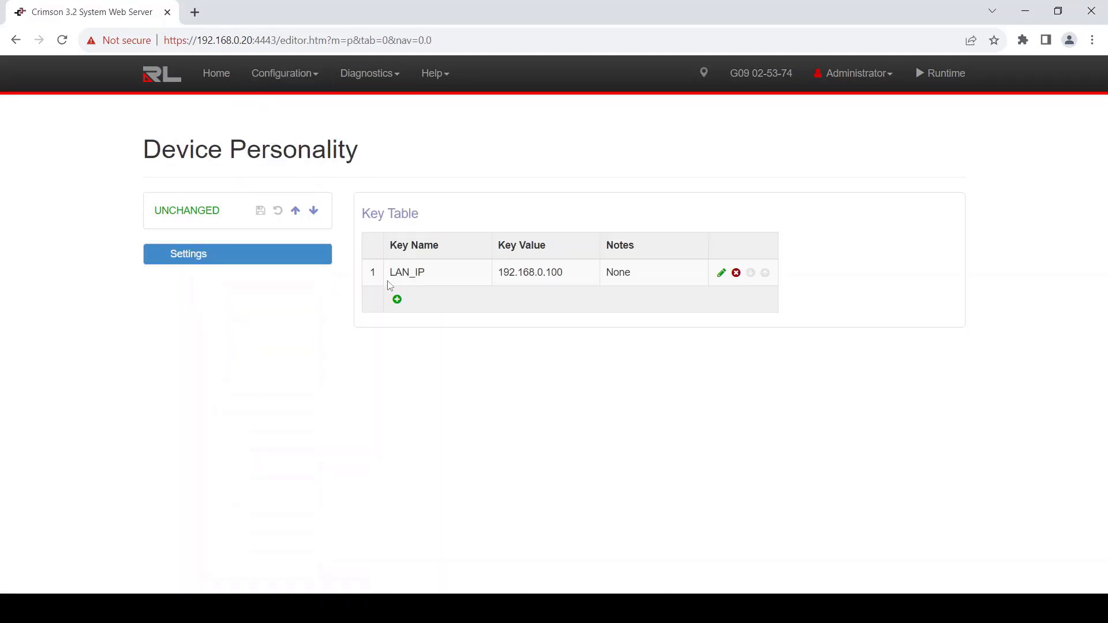
left_click(720, 273)
key("BackSpace")
type("92.168.0.109")
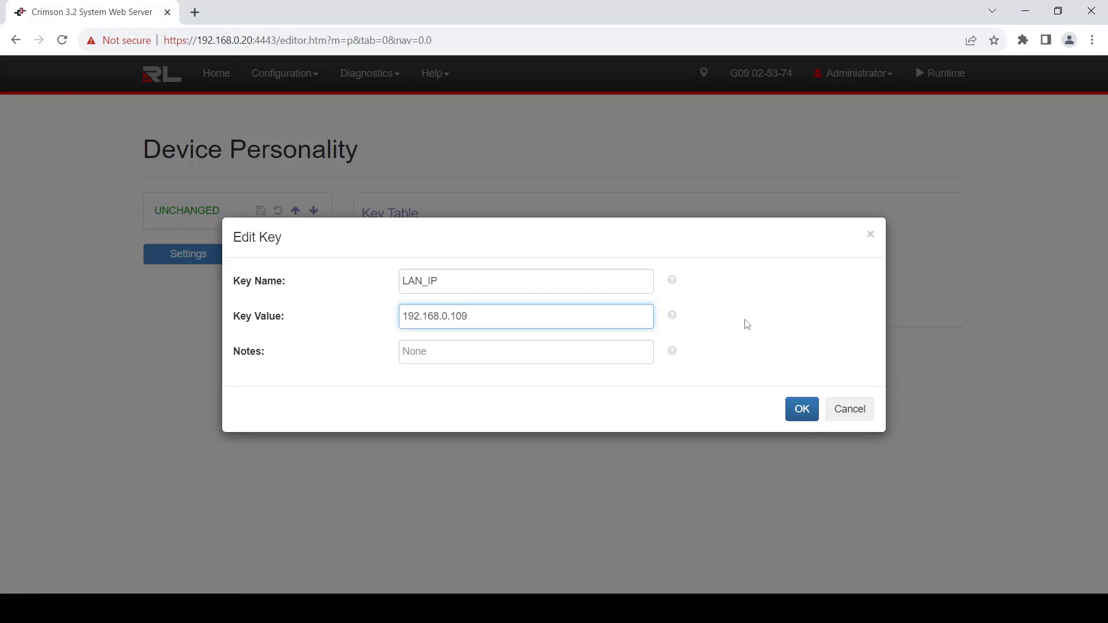
left_click(789, 408)
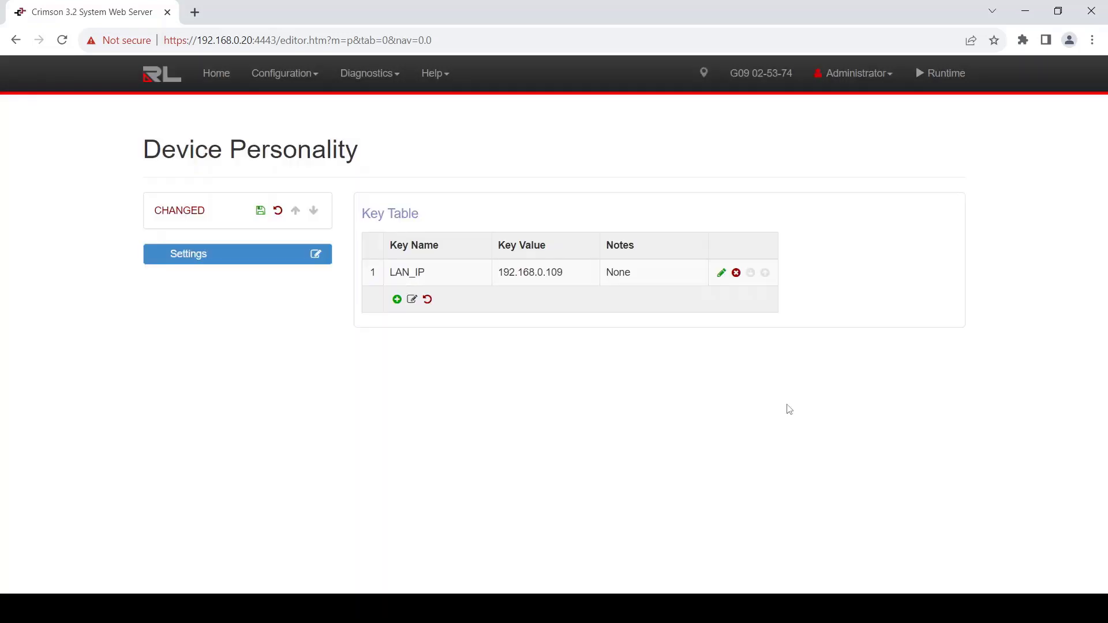
Step: Save the personality configuration changes and confirm
left_click(259, 212)
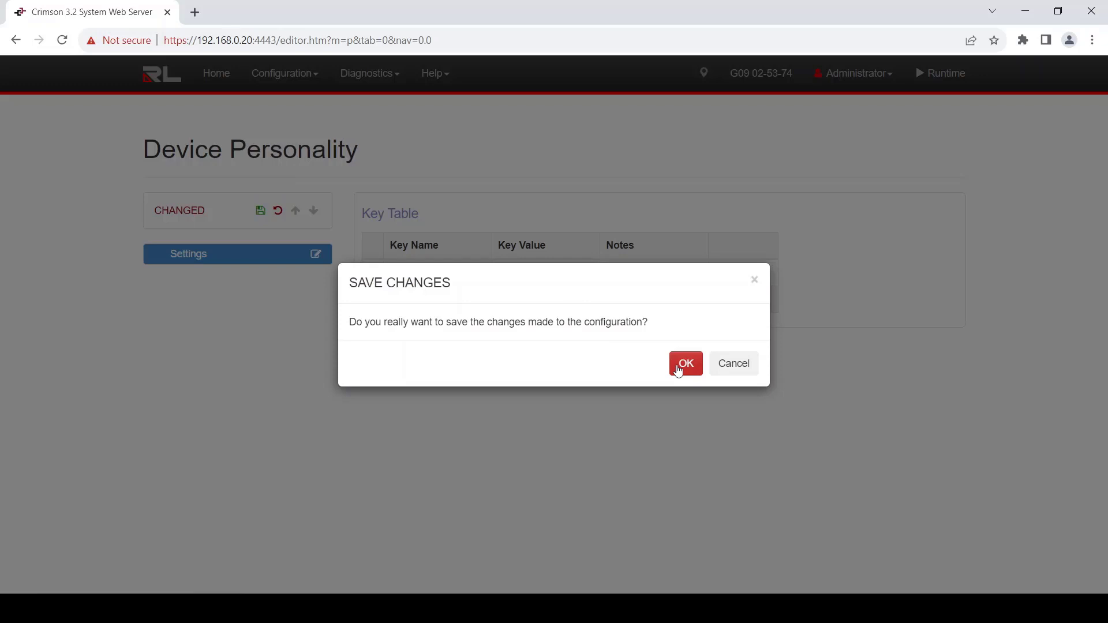
left_click(678, 371)
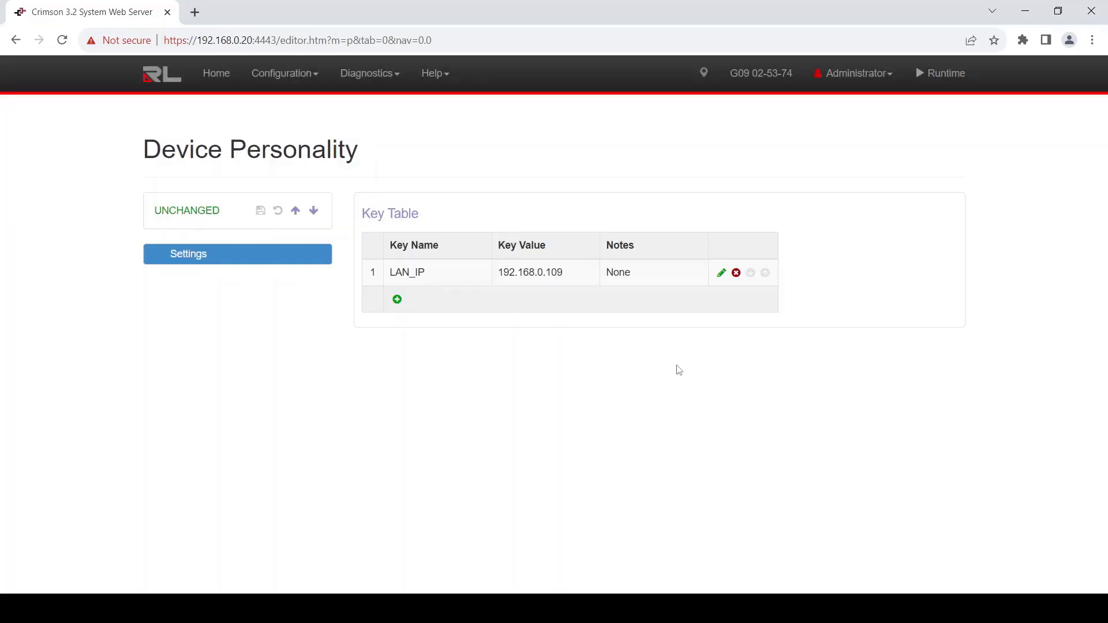
left_click(306, 80)
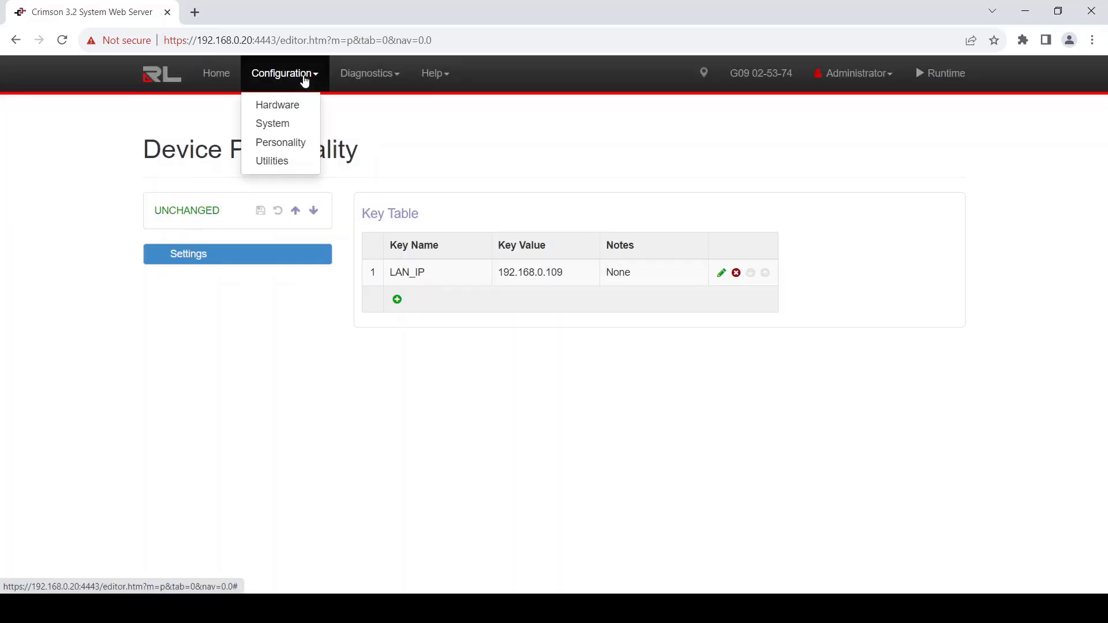
Step: Open the Crimson Console under Diagnostics and run help to list its debug commands
left_click(278, 162)
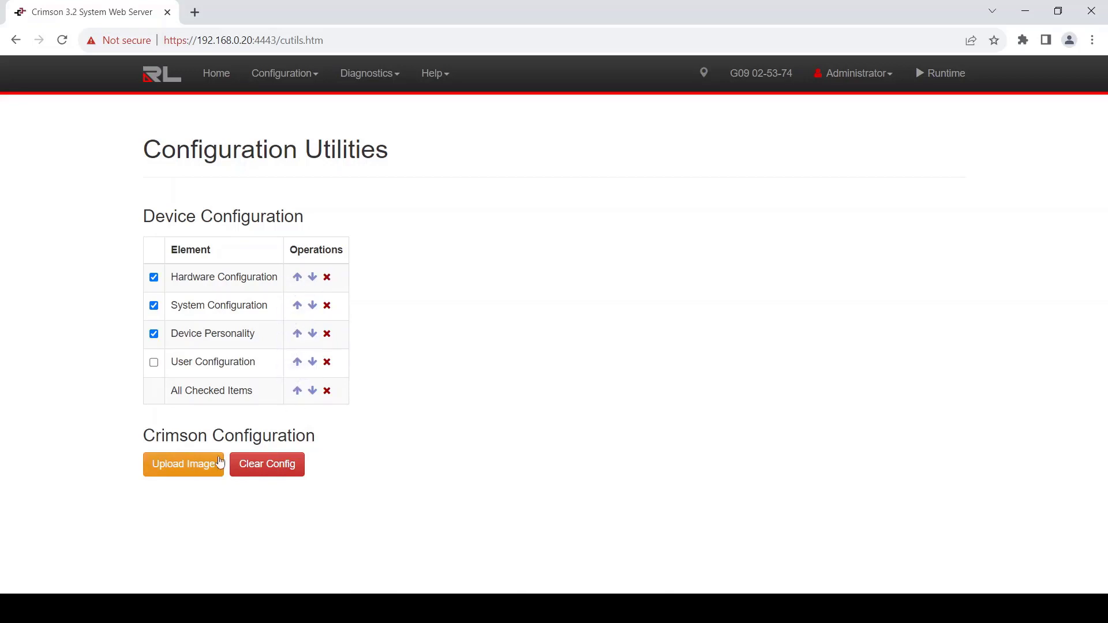
left_click(387, 77)
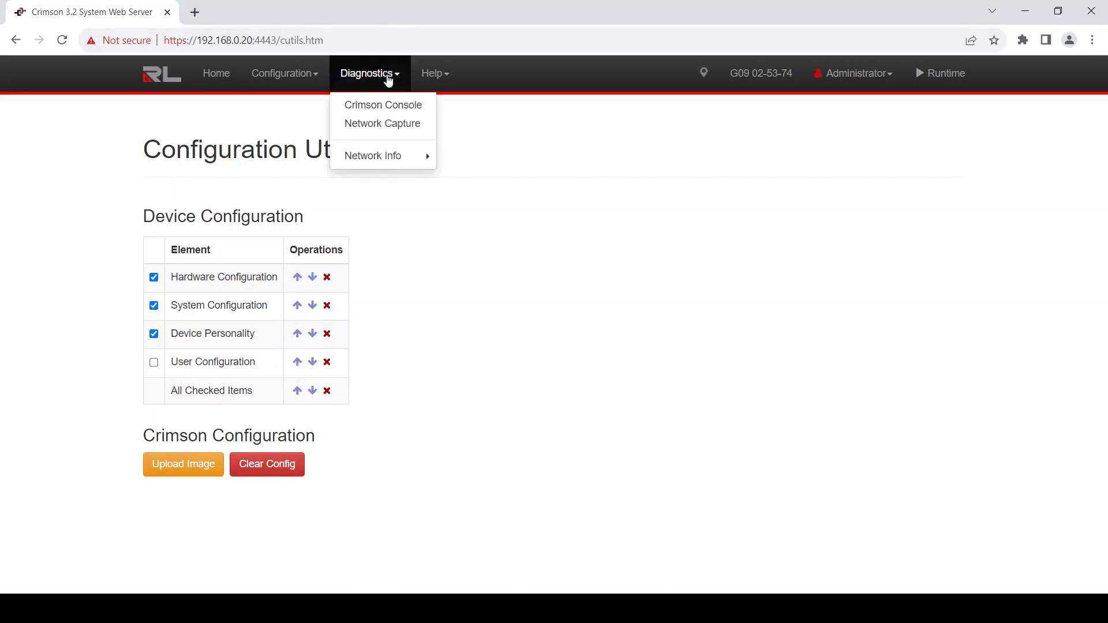
left_click(384, 106)
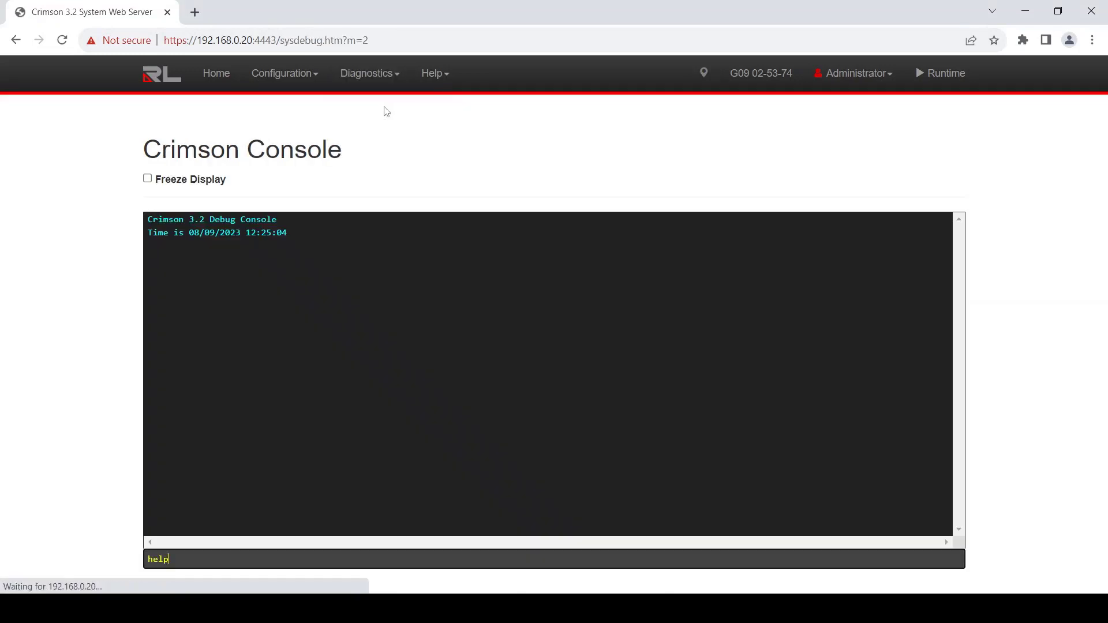
left_click(194, 557)
key("Return")
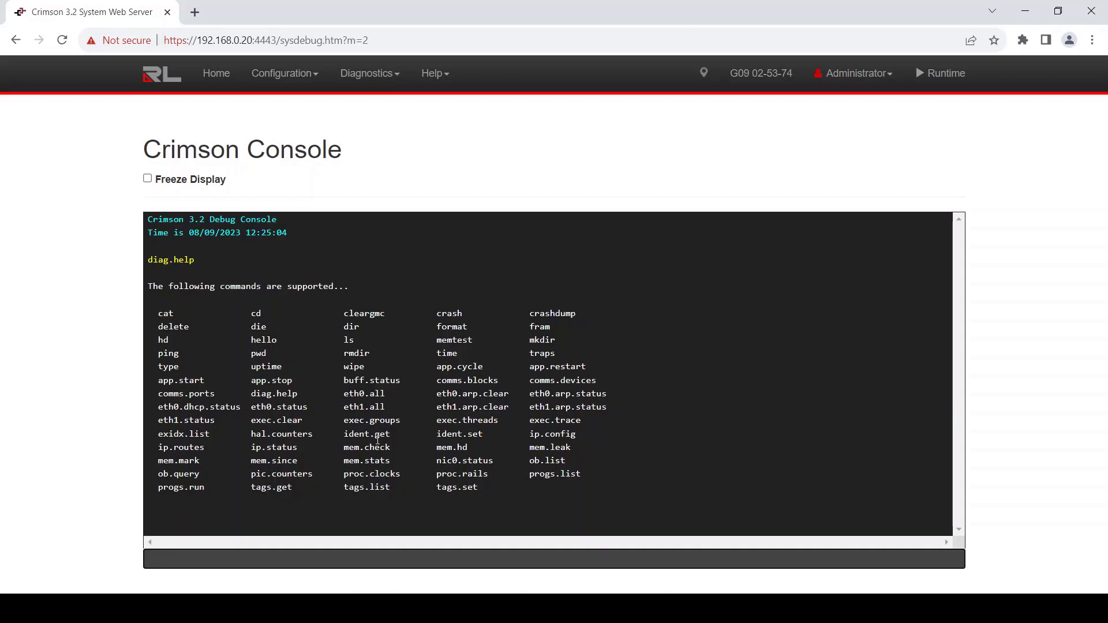
left_click(385, 73)
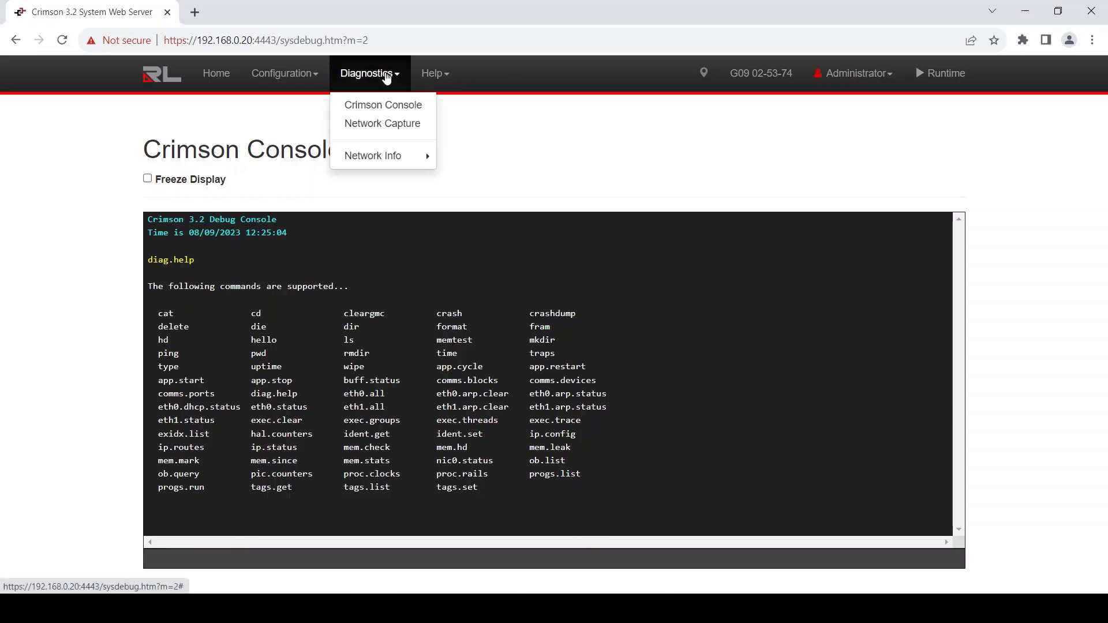
Step: Run a Network Capture of all TCP traffic on Ethernet 1, starting and then stopping it
left_click(375, 131)
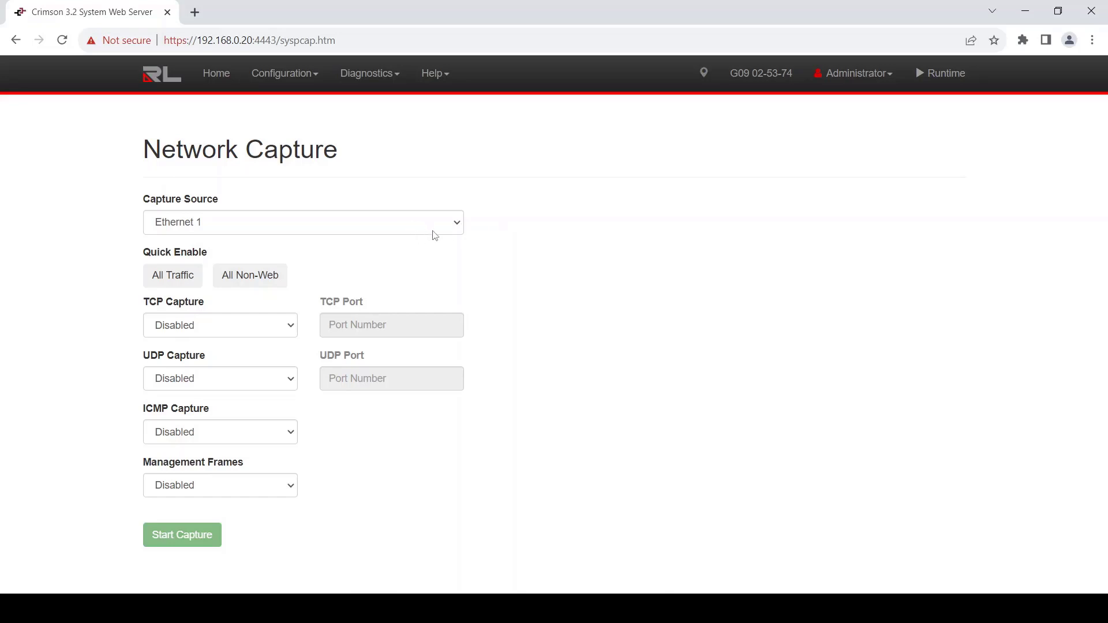
left_click(457, 224)
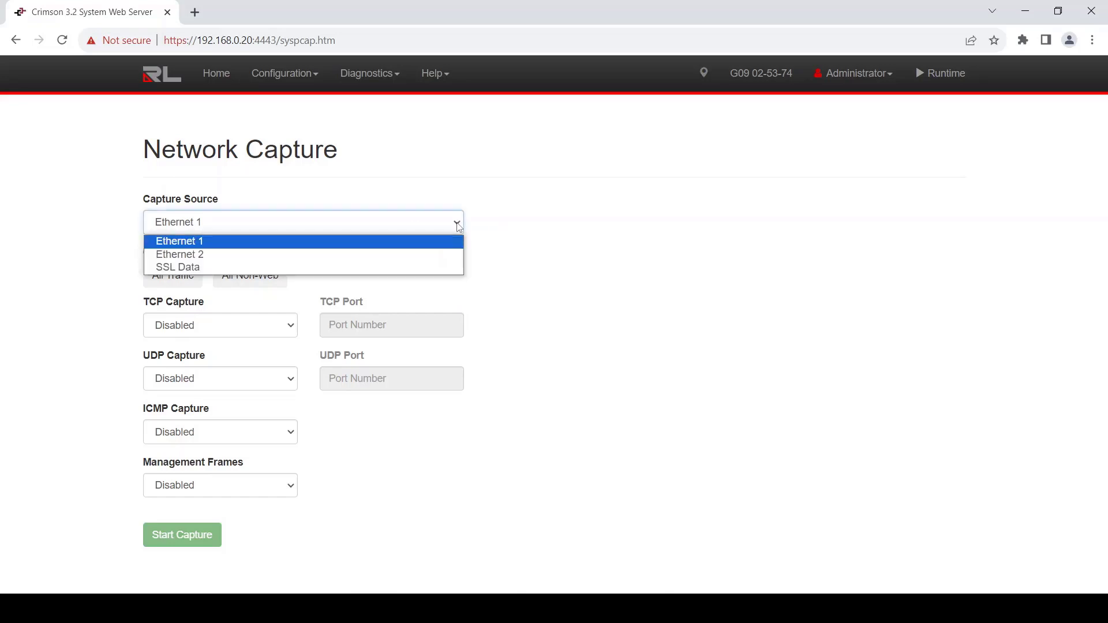
left_click(186, 243)
left_click(171, 326)
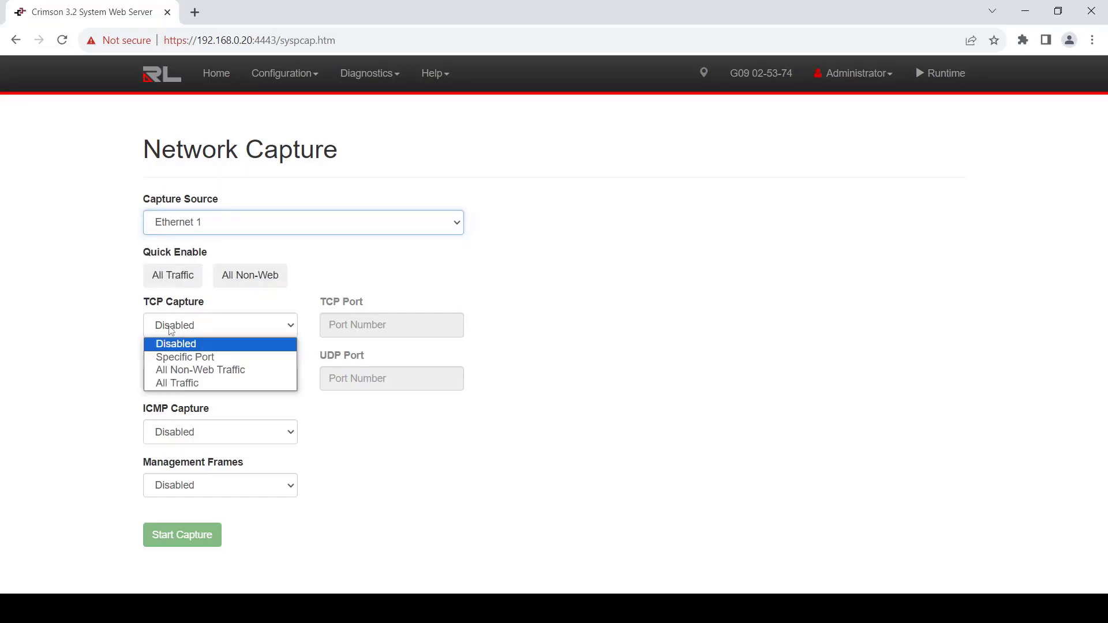
left_click(164, 383)
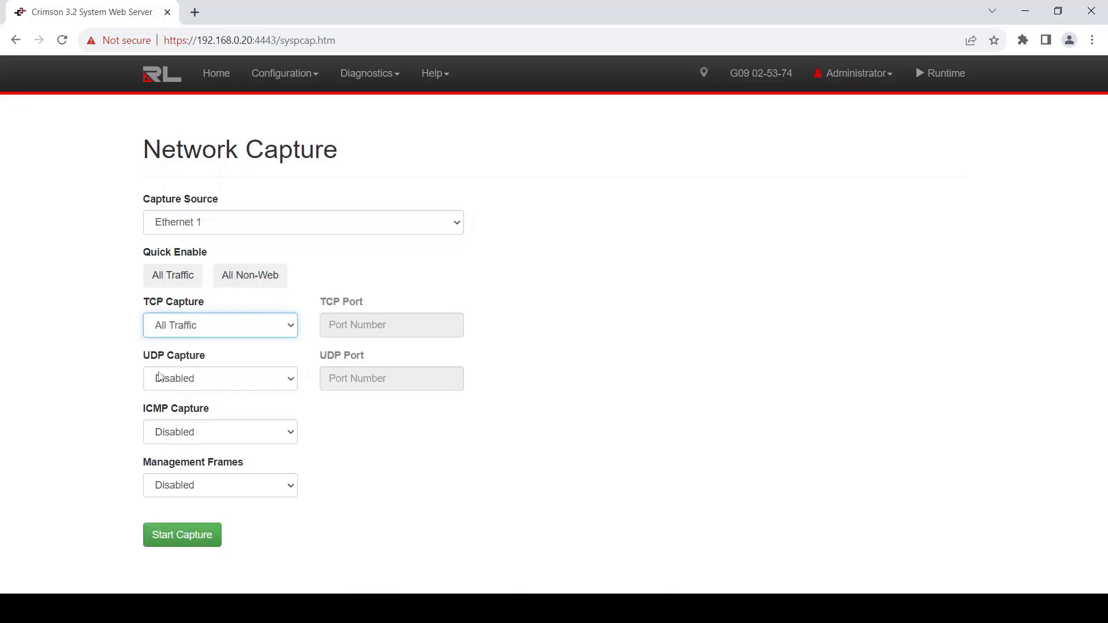
left_click(172, 546)
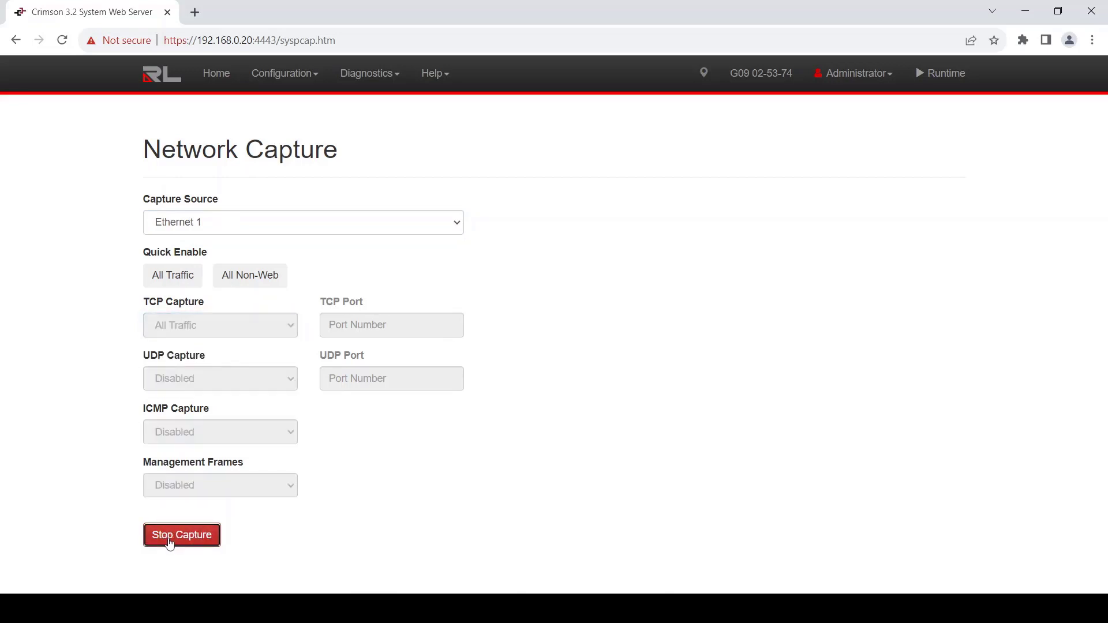
left_click(170, 541)
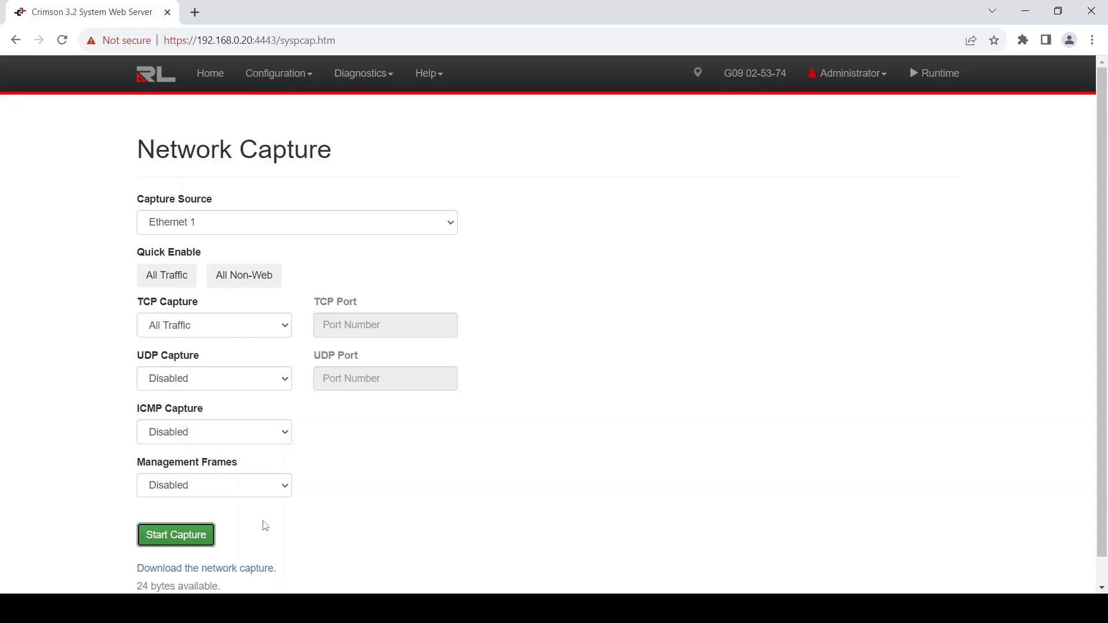
Step: Open the G09 device's System Information page
left_click(389, 73)
mouse_move(381, 159)
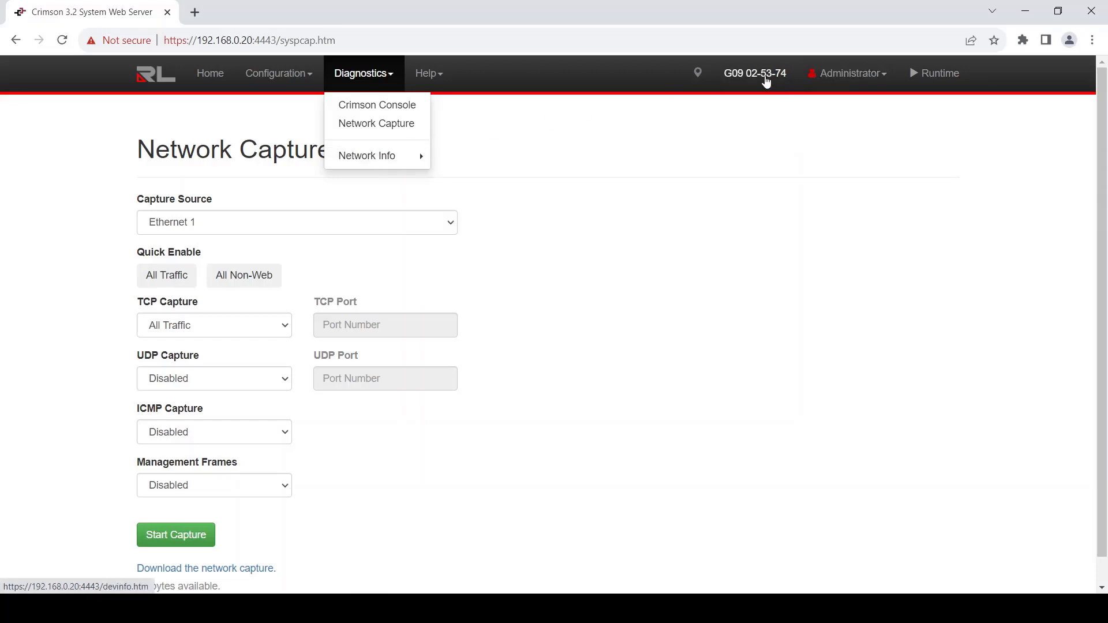
left_click(766, 80)
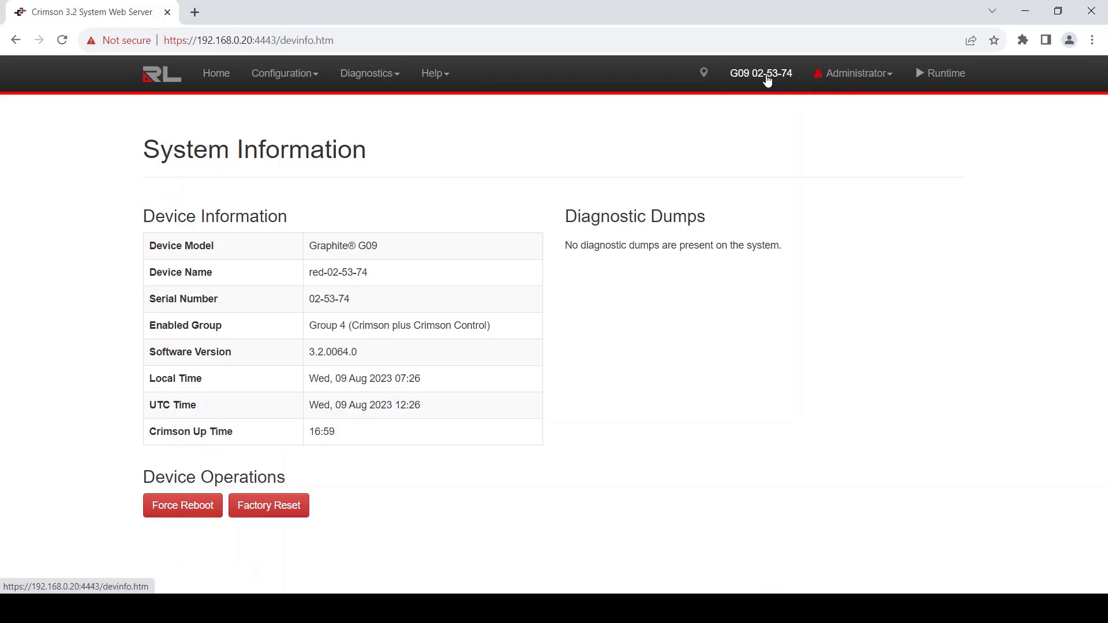